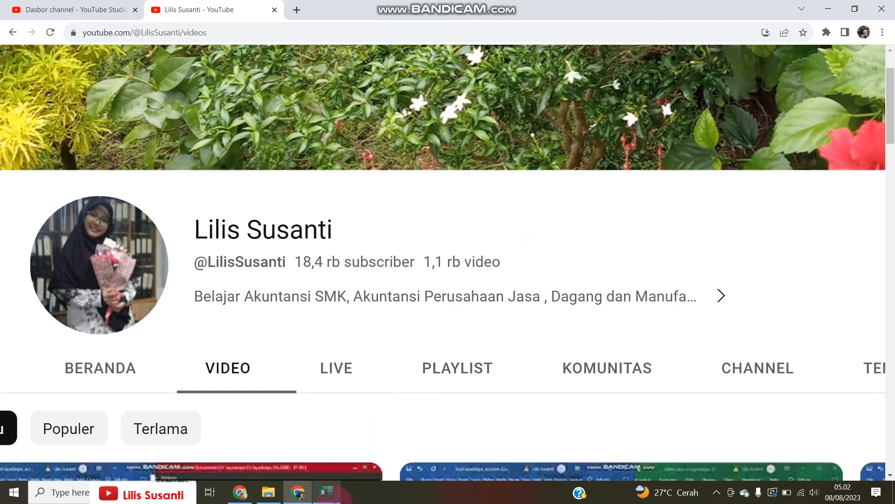
Switch to the blank Excel workbook and rename Sheet1 as "Menu"
{"action": "left_click", "coordinate": [326, 492]}
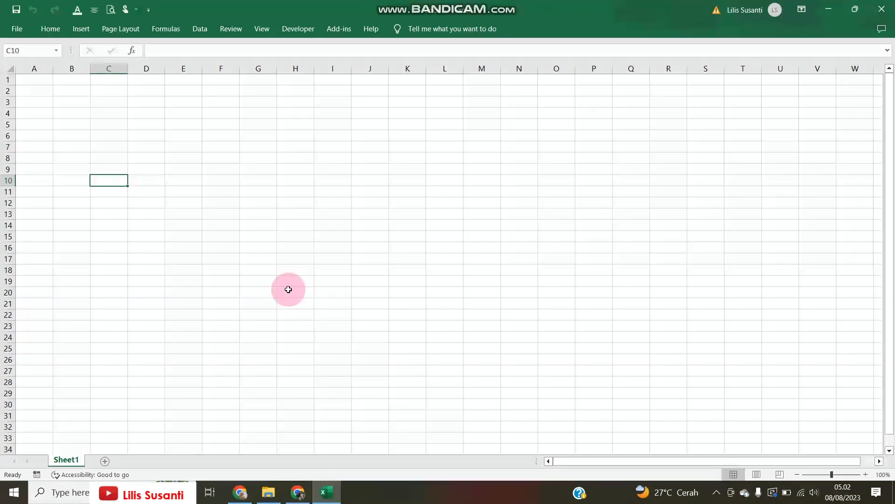
{"action": "double_click", "coordinate": [67, 460]}
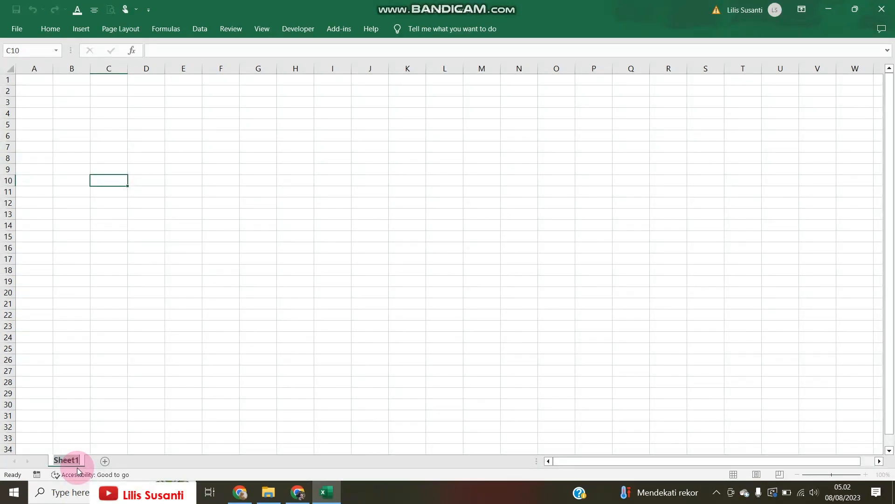
{"action": "type", "text": "Menu"}
{"action": "key", "text": "Return"}
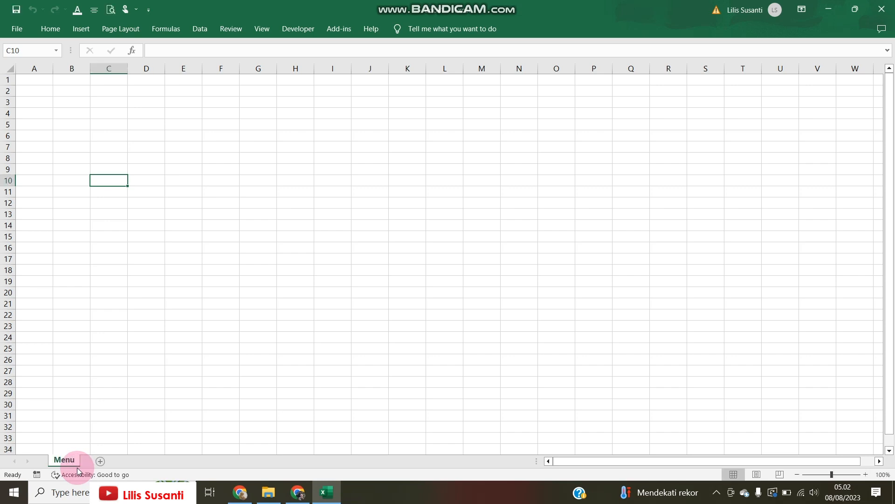
Add a new worksheet after Menu and name it "Neraca Saldo Awal"
{"action": "left_click", "coordinate": [99, 461]}
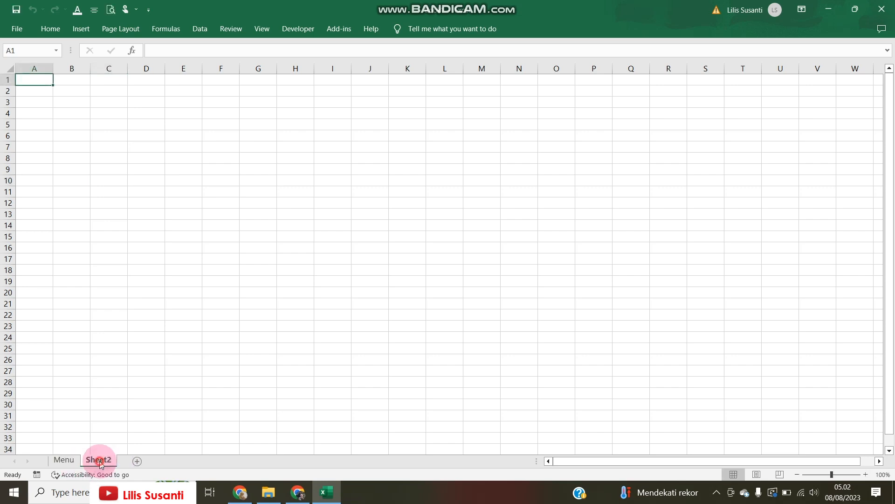
{"action": "double_click", "coordinate": [101, 461]}
{"action": "type", "text": "Neraca"}
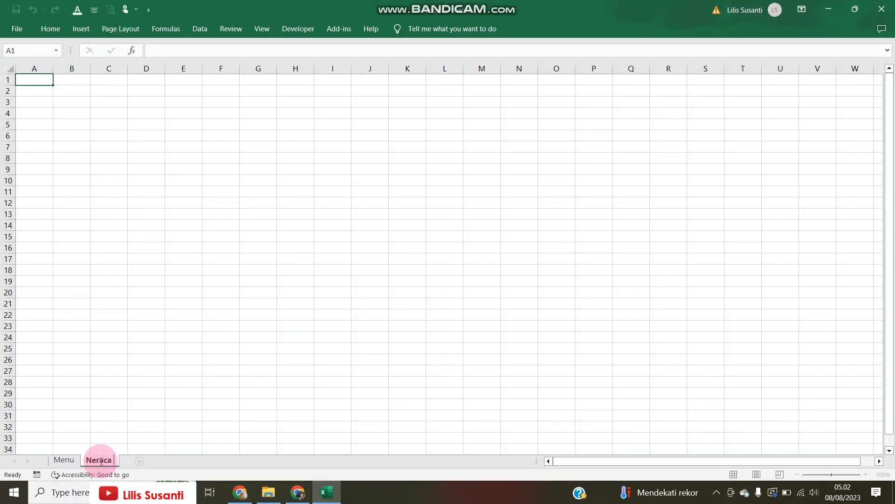
{"action": "type", "text": " Saldo Awal"}
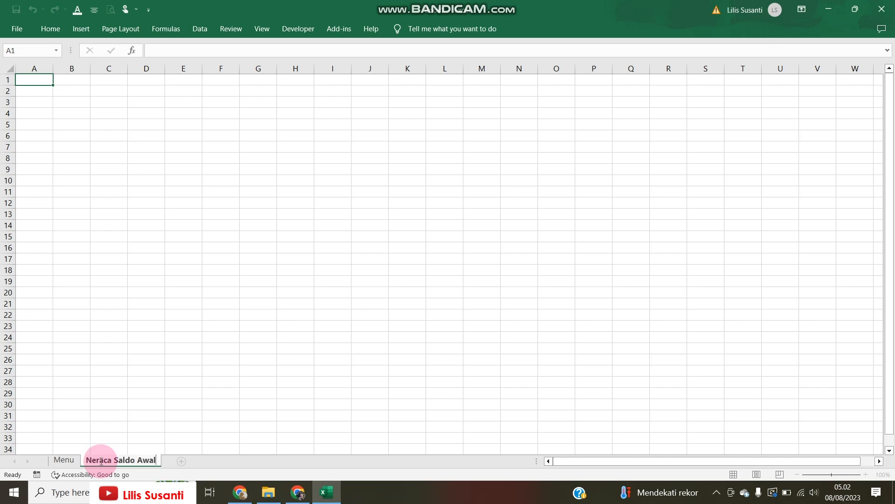
{"action": "left_click", "coordinate": [172, 426]}
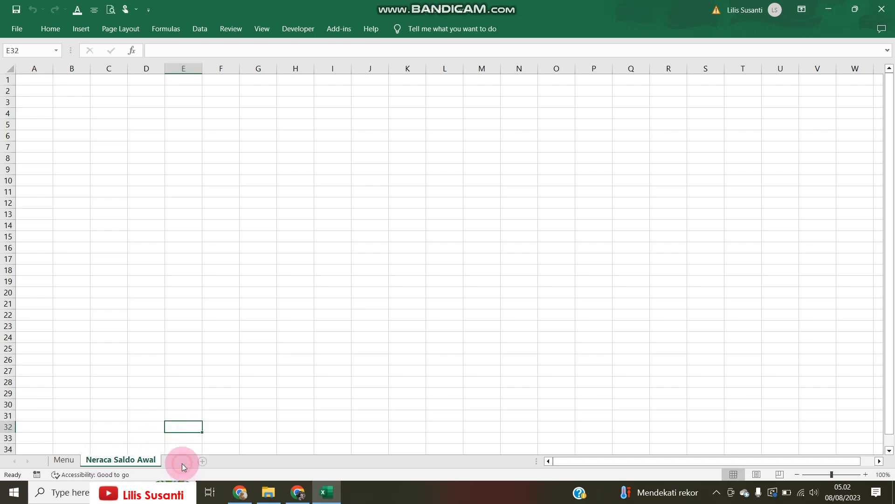
Add a new worksheet after Neraca Saldo Awal and name it "Jurnal Umum"
{"action": "left_click", "coordinate": [181, 463]}
{"action": "double_click", "coordinate": [180, 460]}
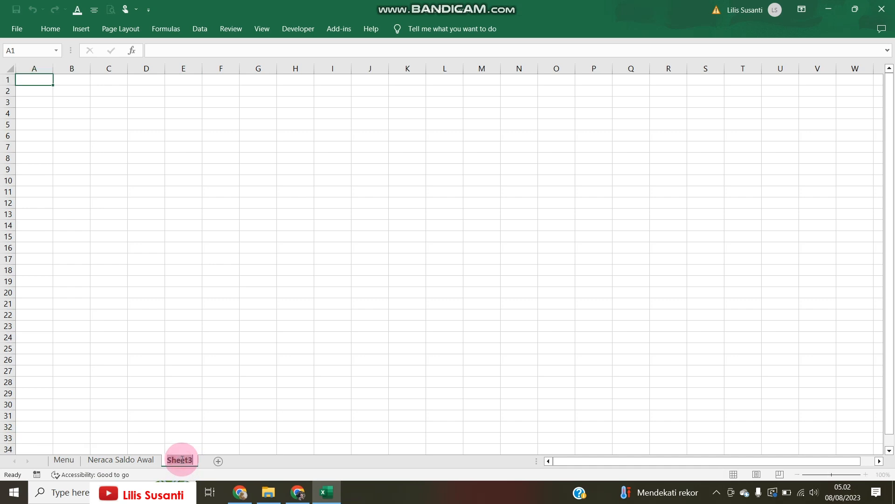
{"action": "type", "text": "Jurnal Umum"}
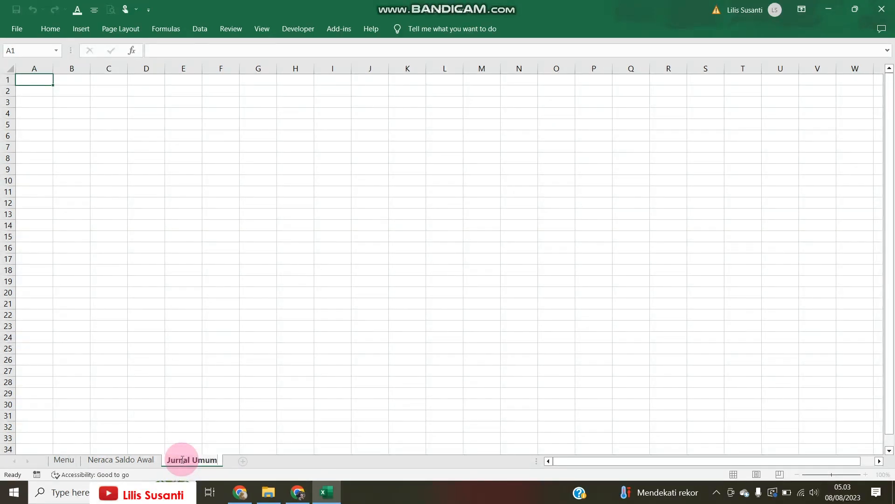
{"action": "left_click", "coordinate": [243, 415]}
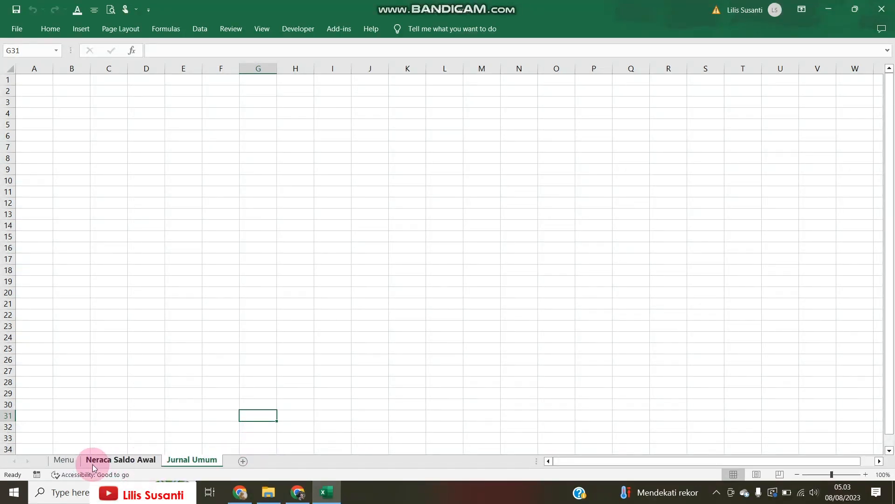
{"action": "left_click", "coordinate": [73, 463]}
{"action": "left_click", "coordinate": [97, 465]}
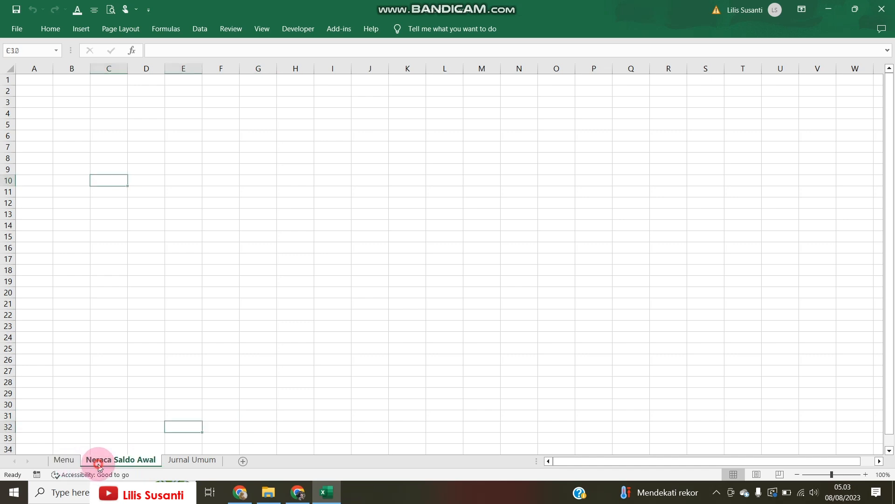
{"action": "left_click", "coordinate": [184, 462]}
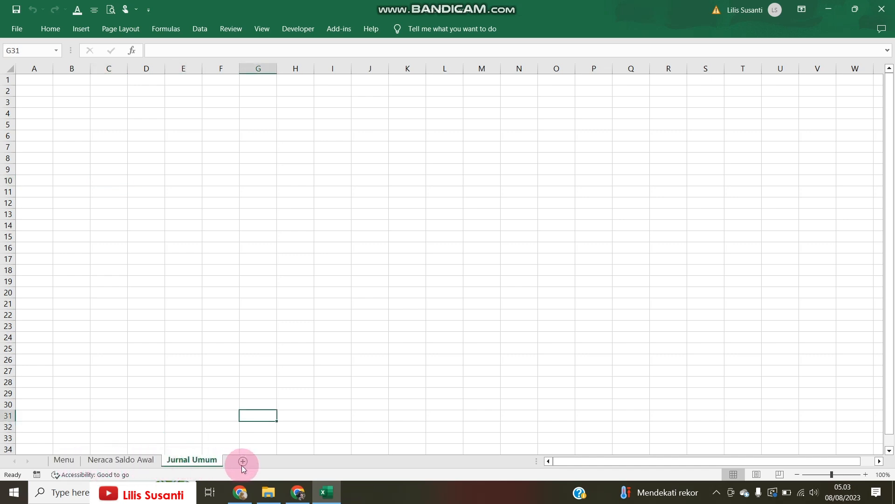
Add a new worksheet after Jurnal Umum and name it "Buku Besar"
{"action": "left_click", "coordinate": [242, 462]}
{"action": "double_click", "coordinate": [244, 459]}
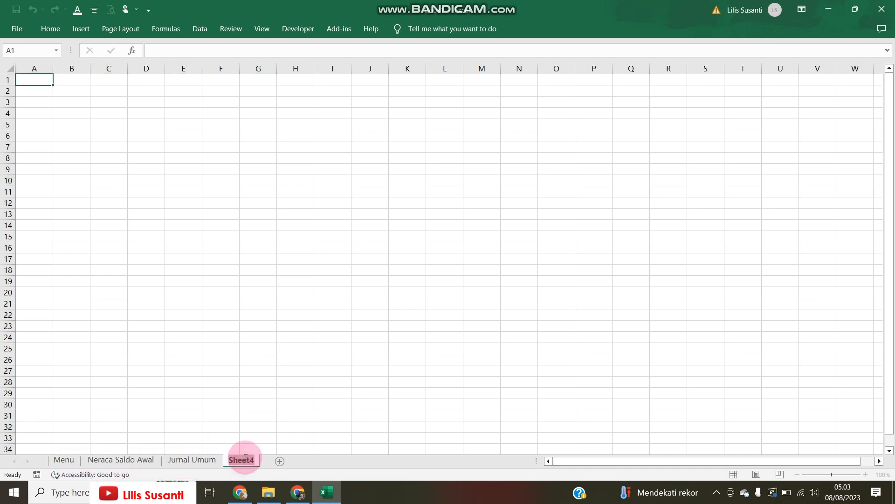
{"action": "type", "text": "Buku Besar"}
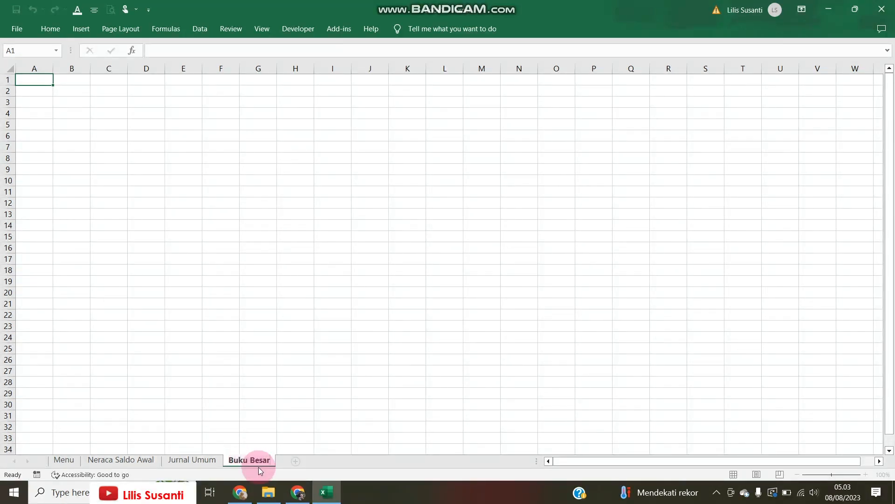
Add a new worksheet after Buku Besar and name it "Neraca Saldo Akhir"
{"action": "left_click", "coordinate": [300, 463]}
{"action": "double_click", "coordinate": [298, 462]}
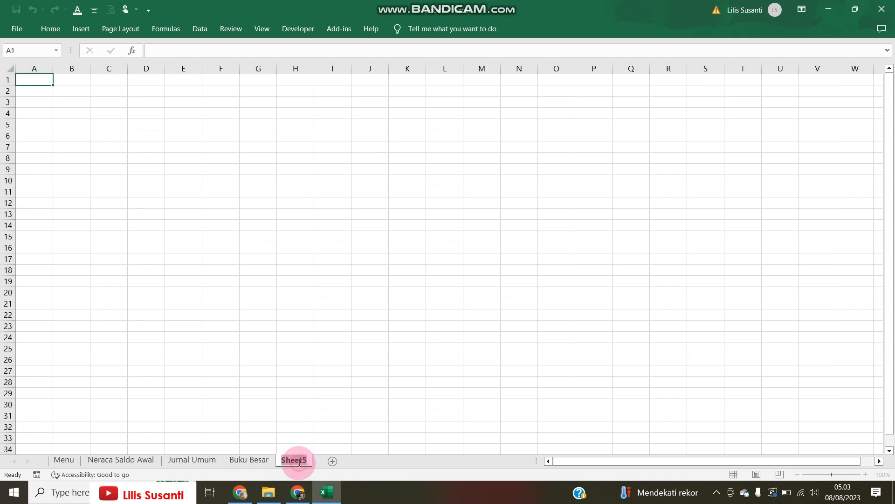
{"action": "type", "text": "Nera"}
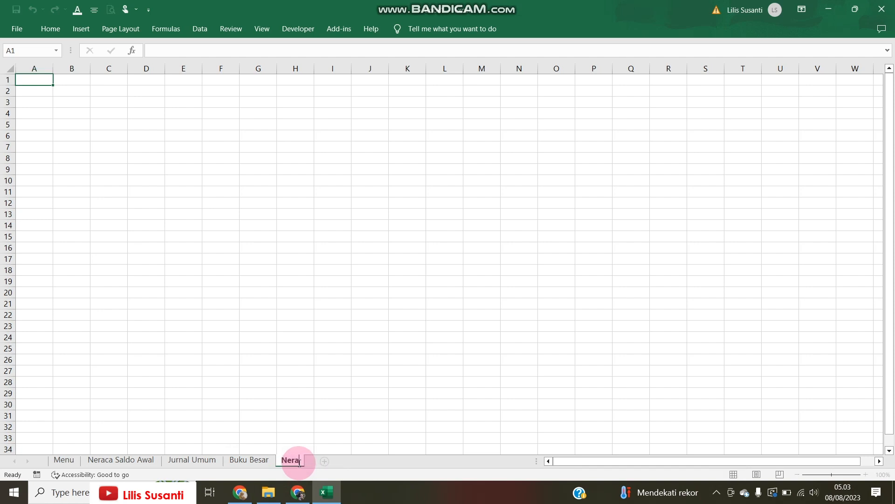
{"action": "type", "text": "ca Saldo "}
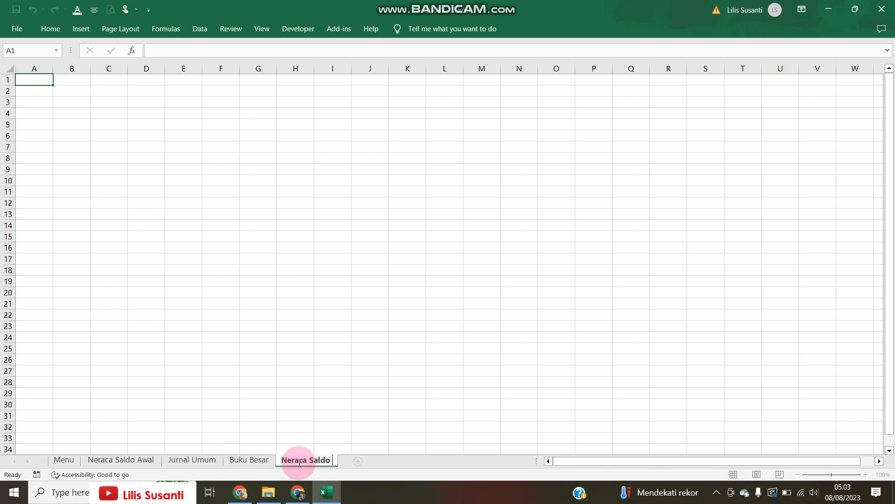
{"action": "type", "text": "Akhir"}
{"action": "key", "text": "Return"}
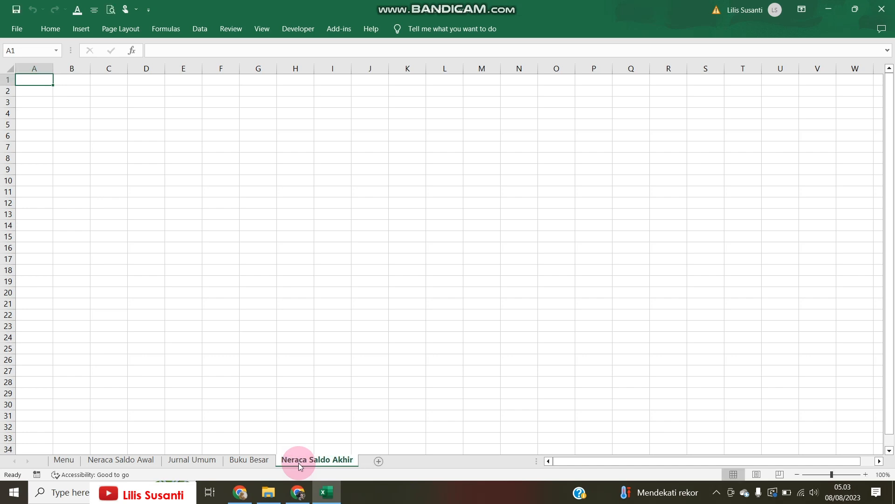
Add a new worksheet after Neraca Saldo Akhir and name it "Jurnal Penyesuaian"
{"action": "left_click", "coordinate": [381, 462]}
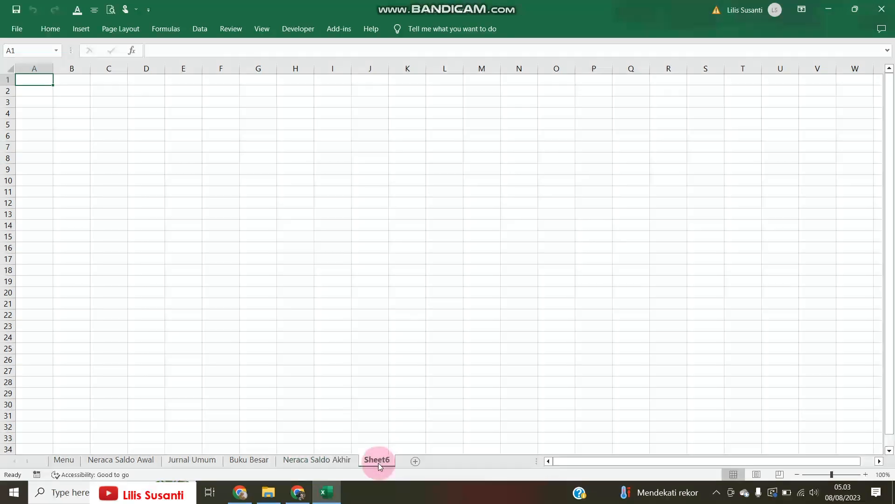
{"action": "double_click", "coordinate": [379, 462]}
{"action": "type", "text": "Ju"}
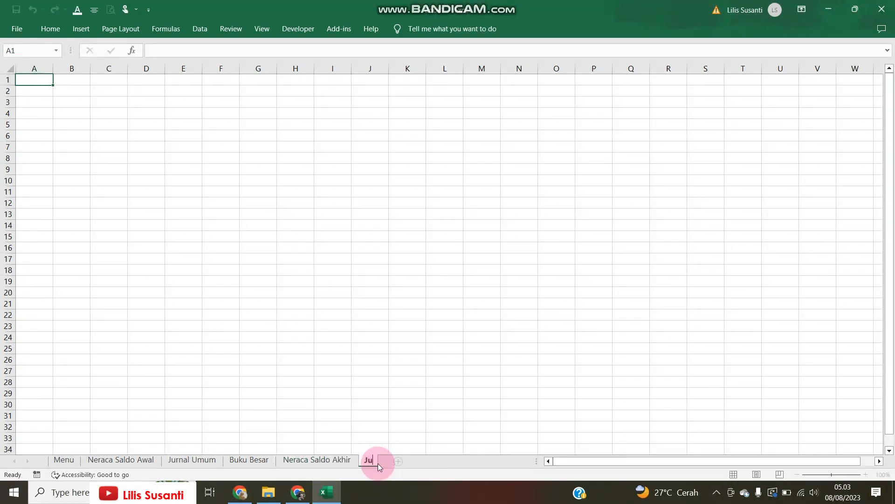
{"action": "type", "text": "rnal Penyesuaian"}
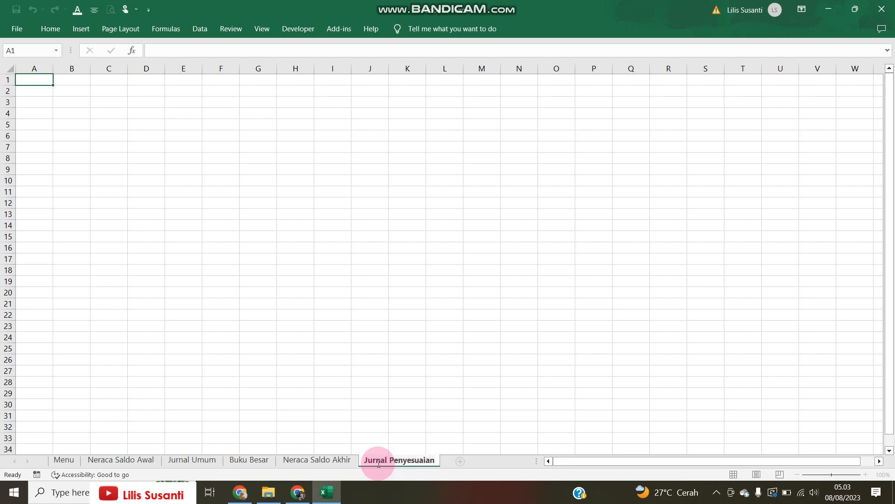
Add a new worksheet after Jurnal Penyesuaian and name it "Neraca Lajur"
{"action": "left_click", "coordinate": [460, 461]}
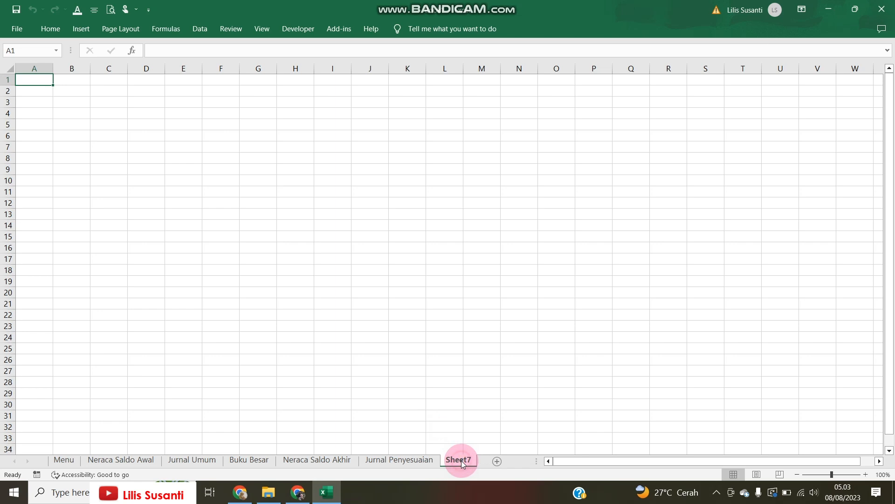
{"action": "double_click", "coordinate": [461, 461]}
{"action": "type", "text": "Ne"}
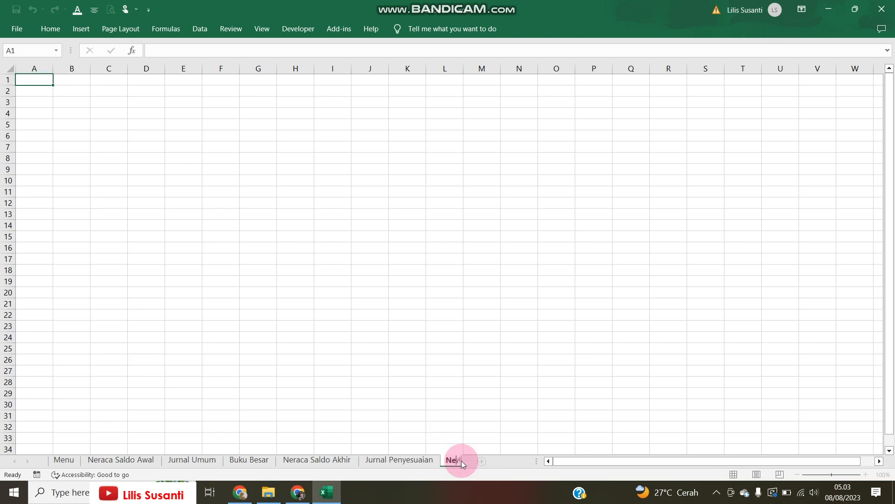
{"action": "type", "text": "raca Lajur"}
{"action": "left_click", "coordinate": [489, 426]}
Add a worksheet named "Laporan Laba Rugi" after Neraca Lajur, widening the space for the sheet names
{"action": "left_click", "coordinate": [518, 461]}
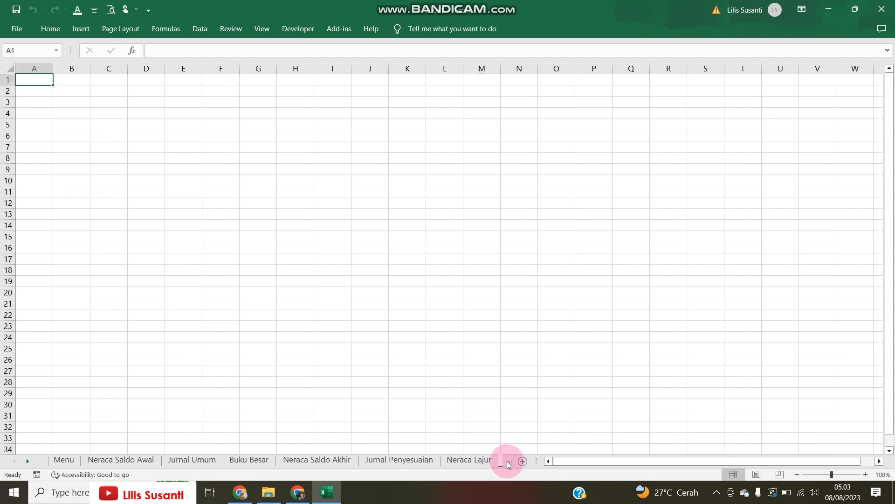
{"action": "left_click_drag", "start_coordinate": [541, 461], "coordinate": [821, 461]}
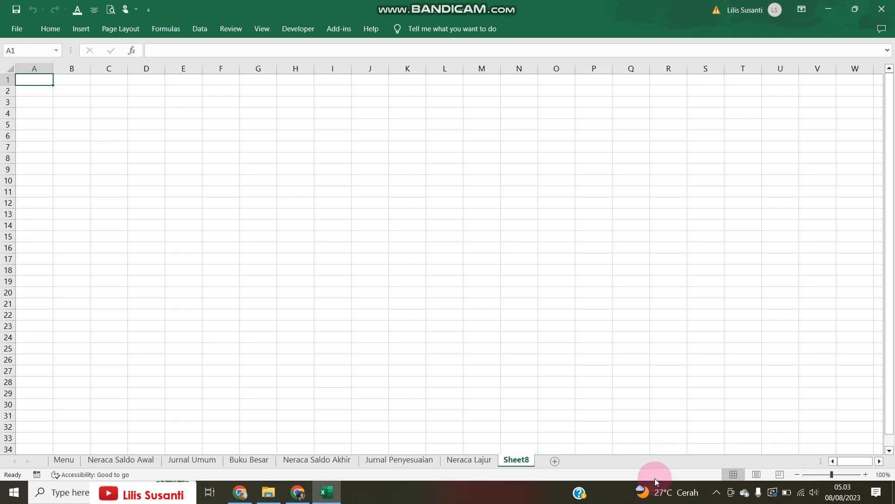
{"action": "double_click", "coordinate": [514, 459]}
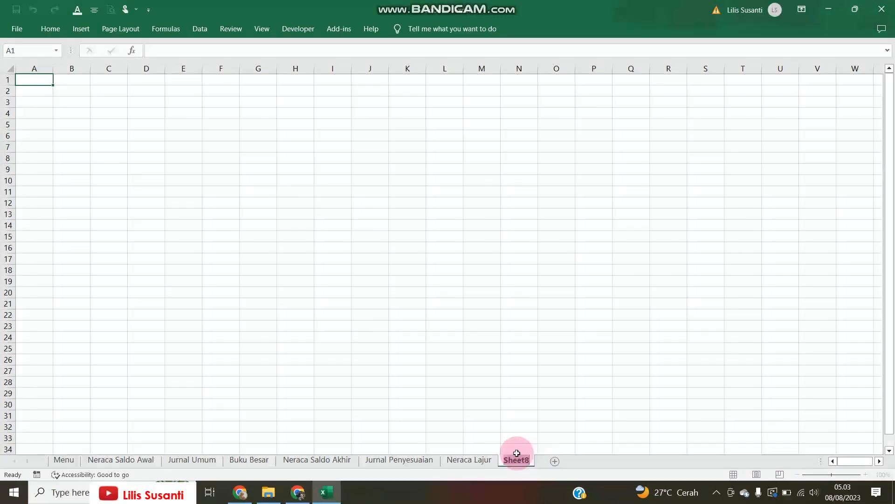
{"action": "type", "text": "Laporan Laba"}
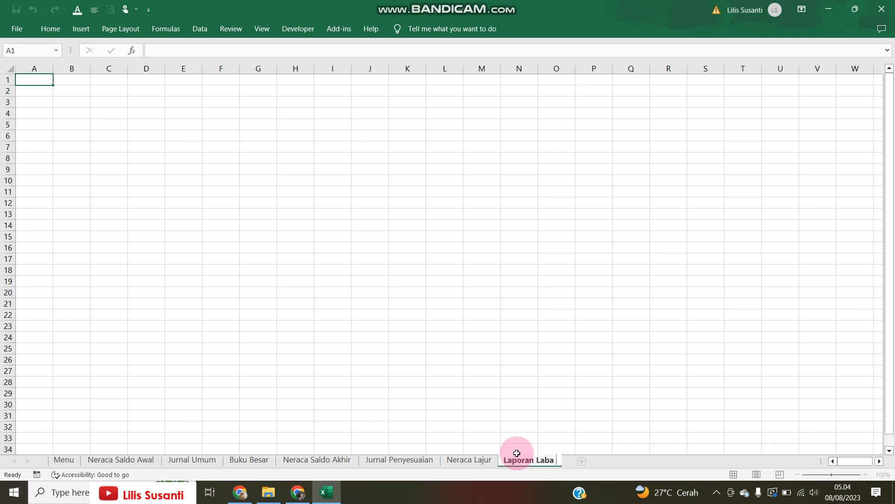
{"action": "type", "text": " Rugi"}
{"action": "left_click", "coordinate": [570, 326]}
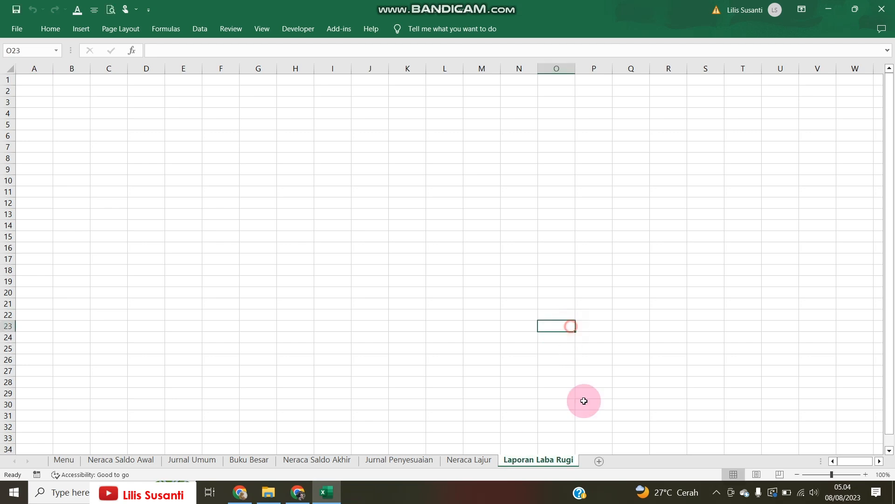
Add a new worksheet after Laporan Laba Rugi and name it "Laporan Perubahan Modal"
{"action": "left_click", "coordinate": [597, 461]}
{"action": "double_click", "coordinate": [598, 460]}
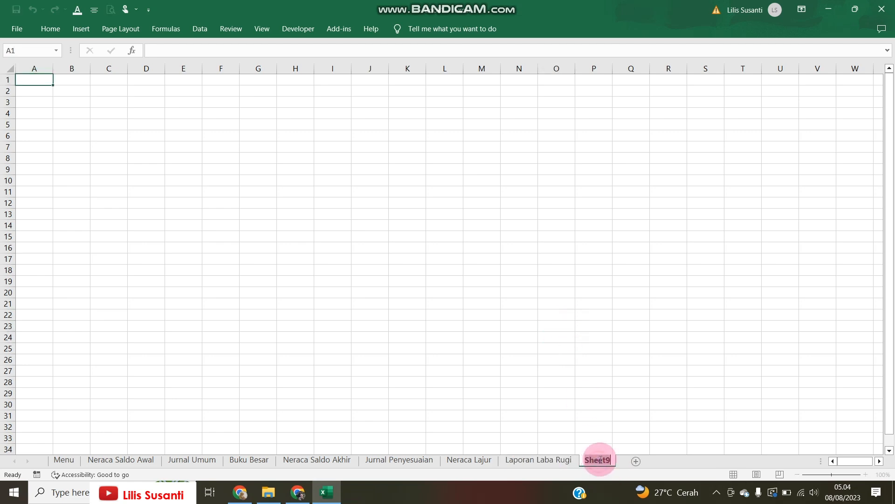
{"action": "type", "text": "Laporan"}
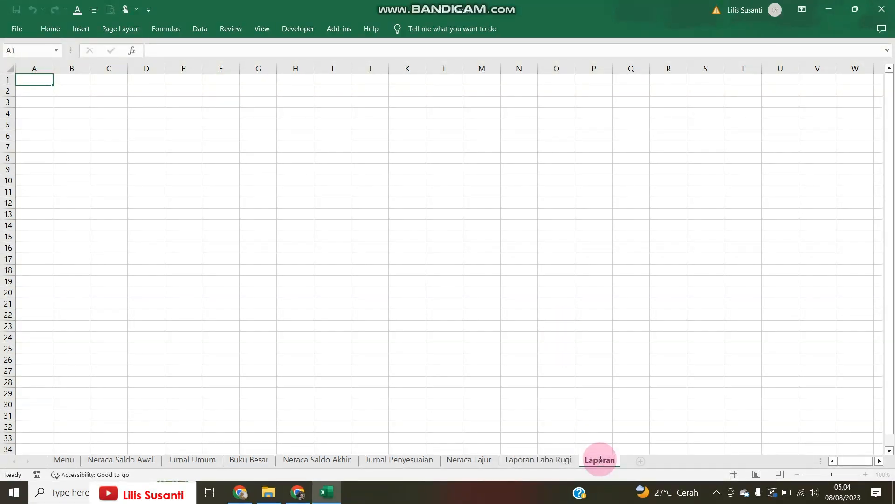
{"action": "type", "text": " Perubahan "}
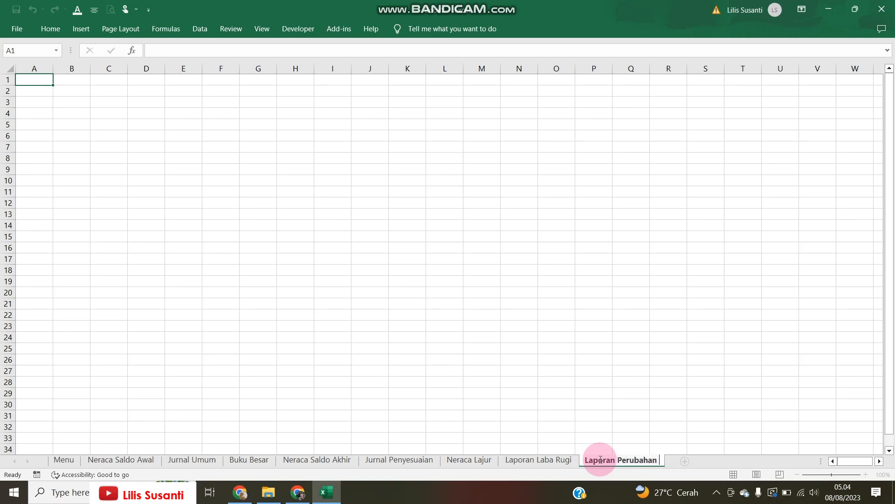
{"action": "type", "text": "Modal"}
Add a new worksheet after Laporan Perubahan Modal and name it "Laporan Posisi Keuangan"
{"action": "left_click", "coordinate": [709, 460]}
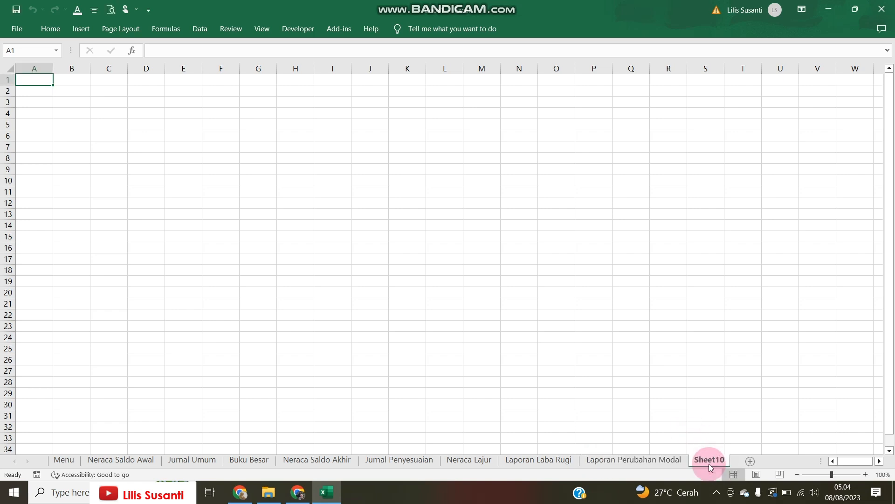
{"action": "double_click", "coordinate": [709, 460]}
{"action": "type", "text": "Laporan Posisi Keua"}
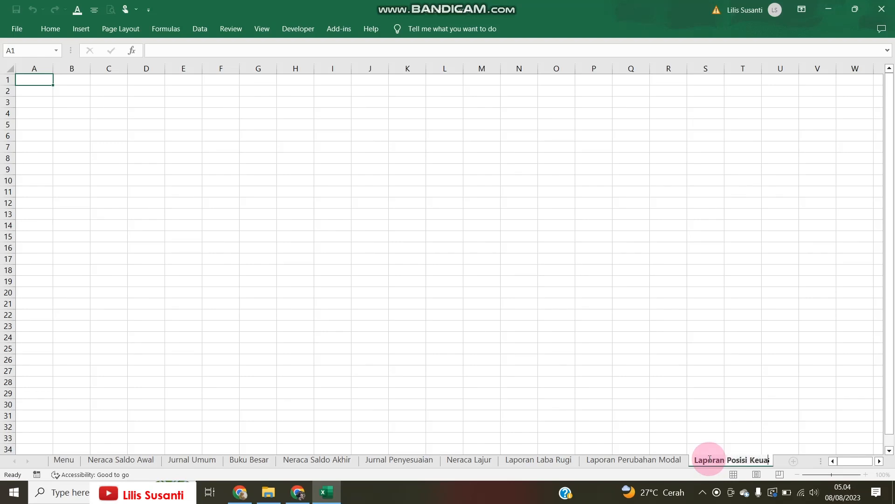
{"action": "type", "text": "ngan"}
{"action": "key", "text": "Return"}
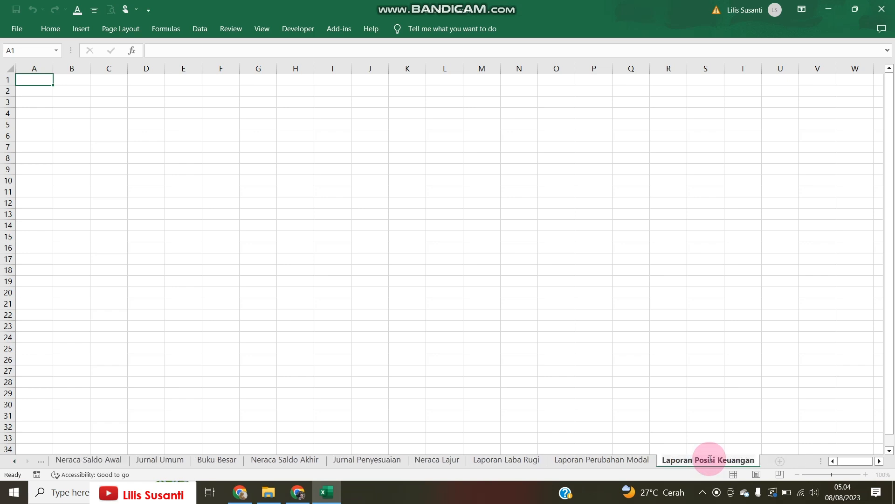
{"action": "left_click", "coordinate": [662, 416]}
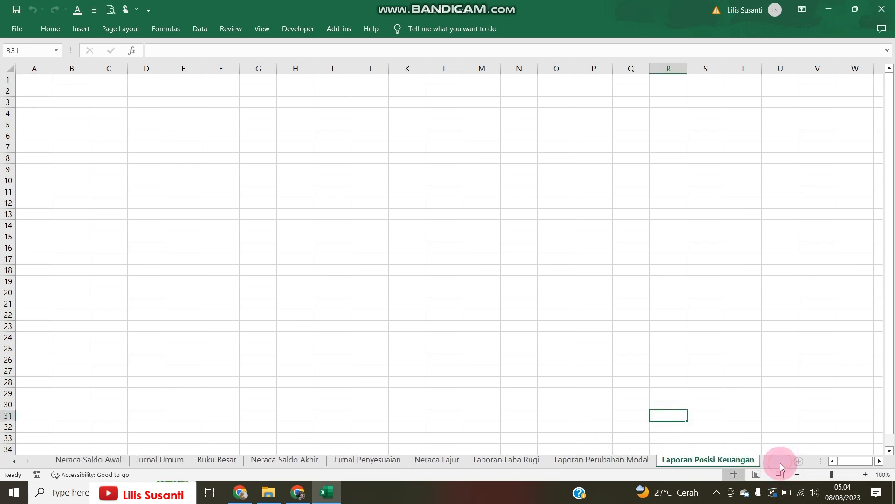
Add a new worksheet after Laporan Posisi Keuangan and name it "Laporan Arus Kas"
{"action": "left_click", "coordinate": [779, 462]}
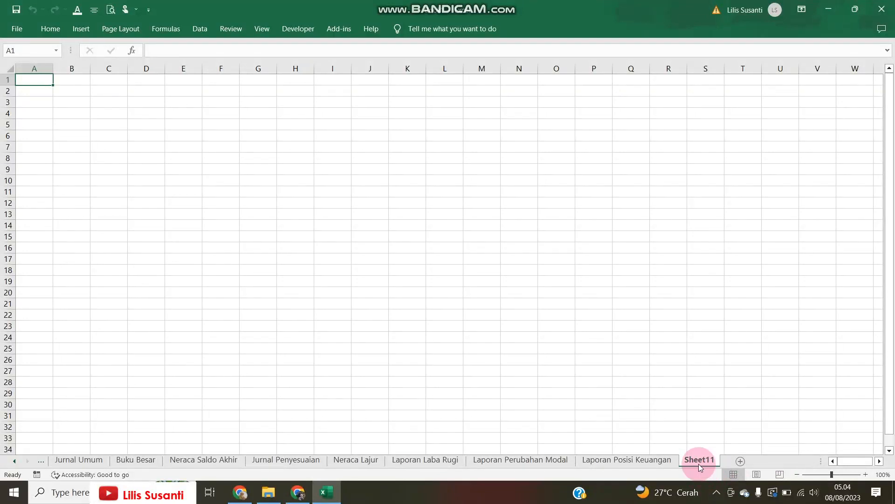
{"action": "double_click", "coordinate": [698, 462]}
{"action": "type", "text": "Laporan Arus Kas"}
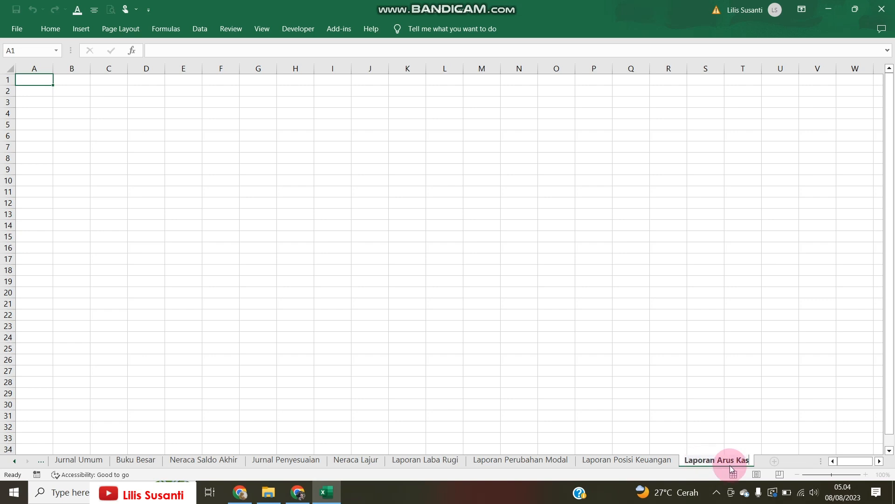
Add a new worksheet after Laporan Arus Kas and name it "Jurnal Penutup"
{"action": "left_click", "coordinate": [774, 461]}
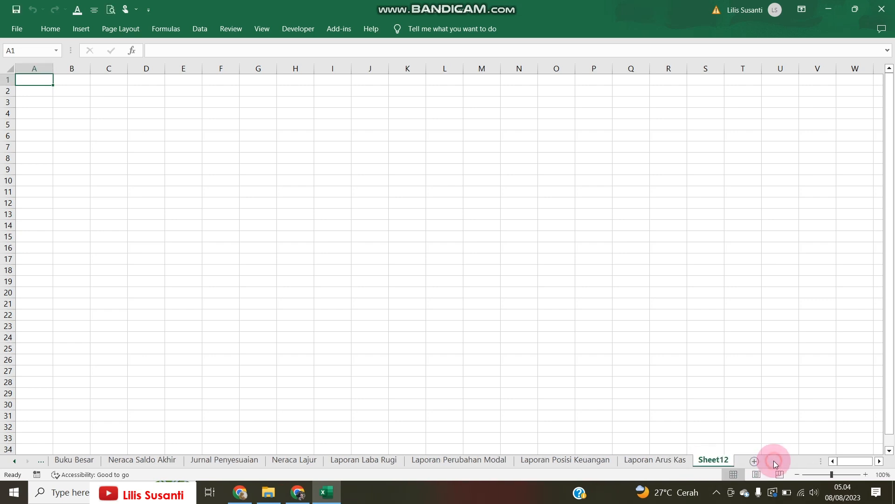
{"action": "double_click", "coordinate": [712, 463]}
{"action": "type", "text": "Jurnal"}
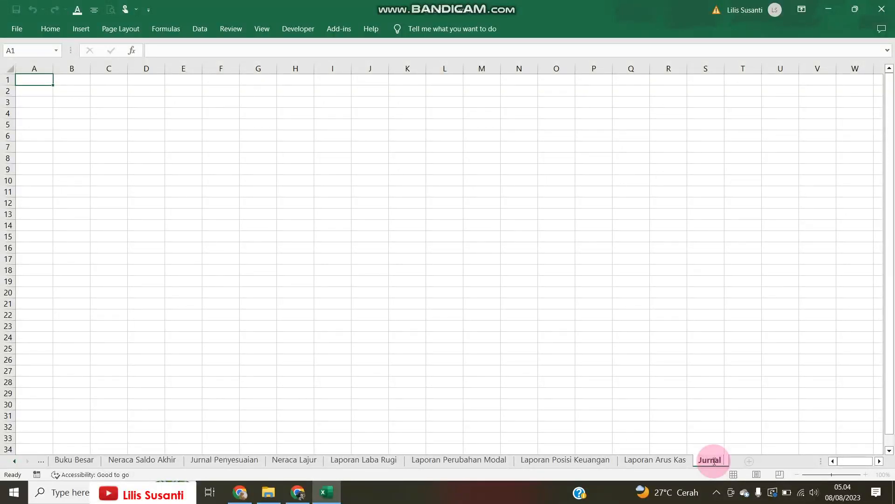
{"action": "type", "text": " Penutup"}
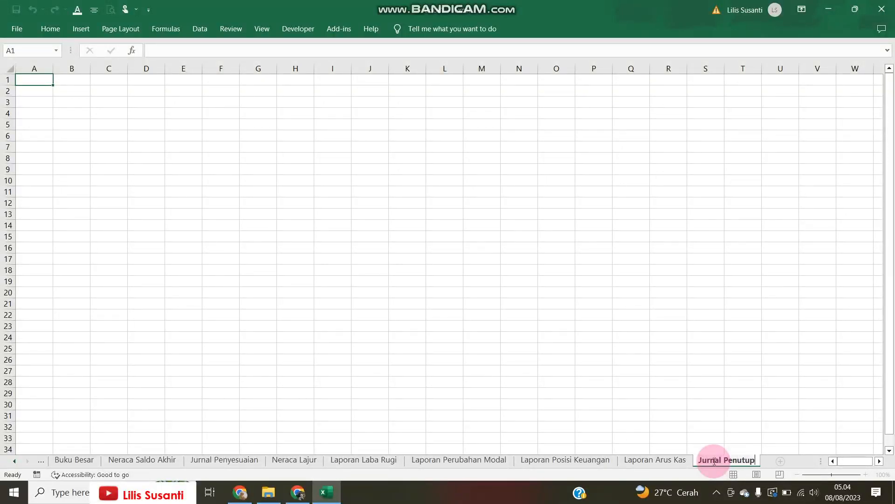
{"action": "key", "text": "Return"}
{"action": "left_click", "coordinate": [752, 303]}
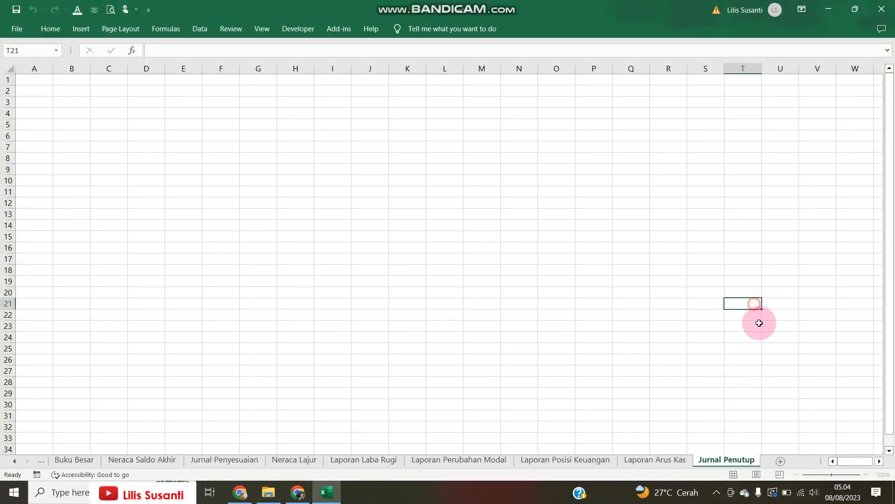
Add two worksheets after Jurnal Penutup and name the first of them "Neraca Saldo Setelah Penutup"
{"action": "left_click", "coordinate": [781, 461]}
{"action": "left_click", "coordinate": [768, 461]}
{"action": "left_click", "coordinate": [745, 460]}
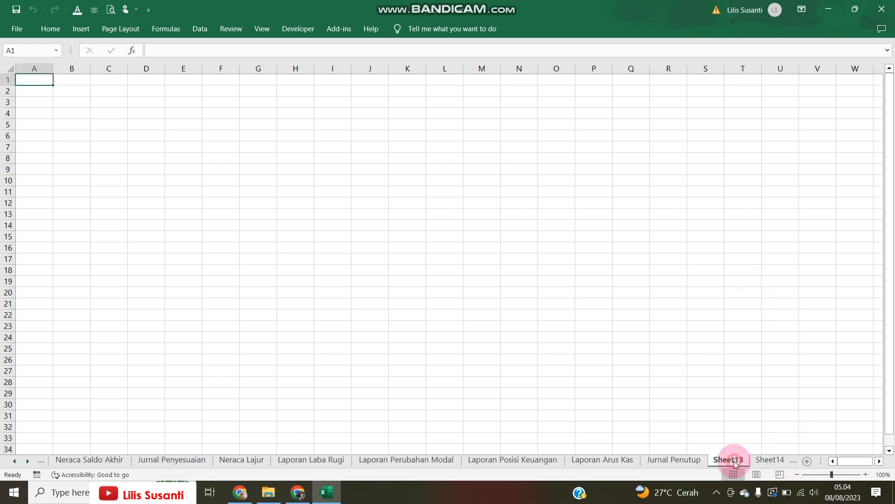
{"action": "double_click", "coordinate": [735, 462]}
{"action": "type", "text": "Nera"}
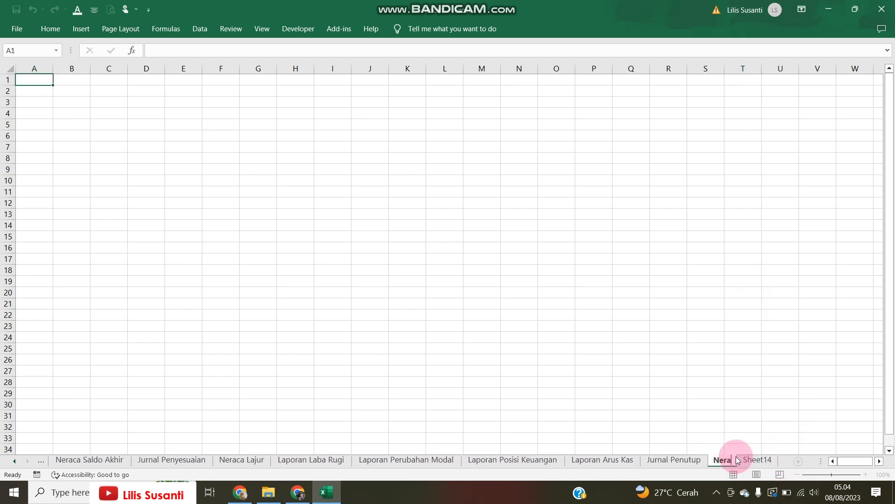
{"action": "type", "text": "ca Saldo"}
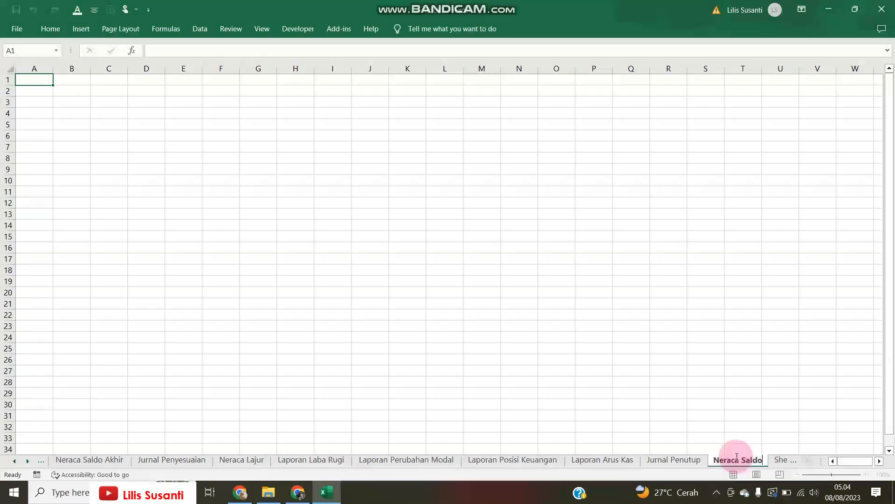
{"action": "type", "text": " Setelah"}
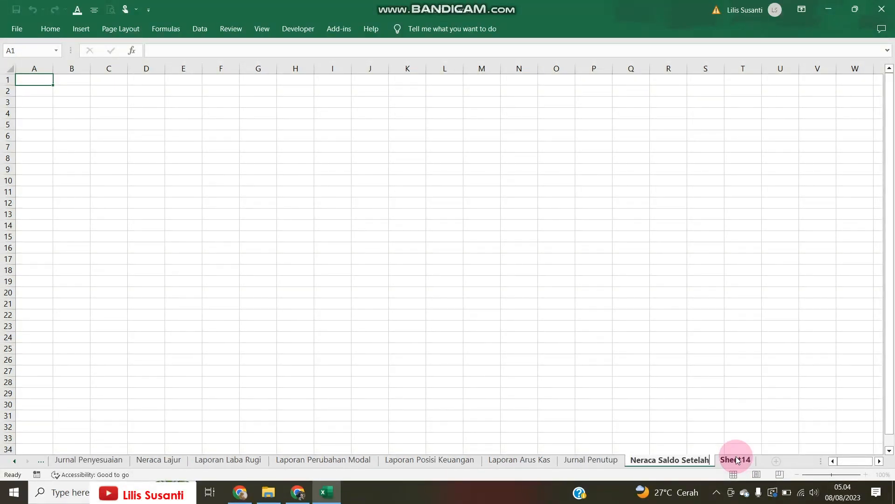
{"action": "type", "text": " Penutup"}
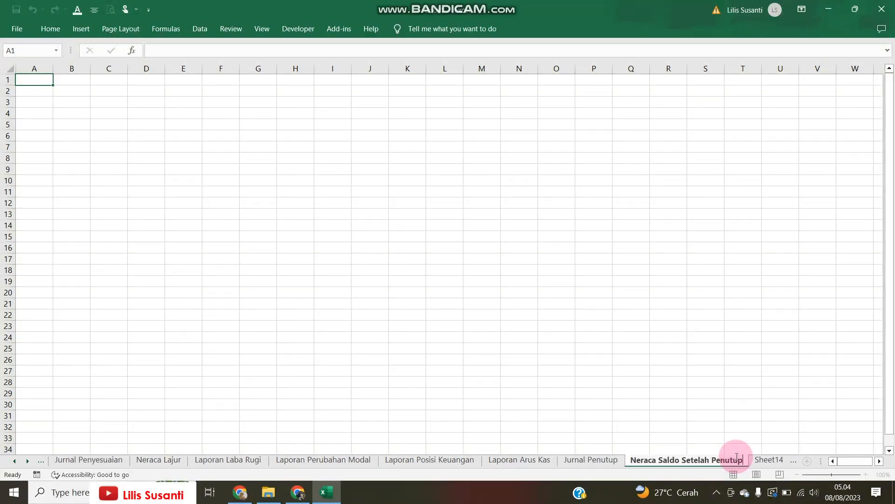
{"action": "left_click", "coordinate": [561, 335]}
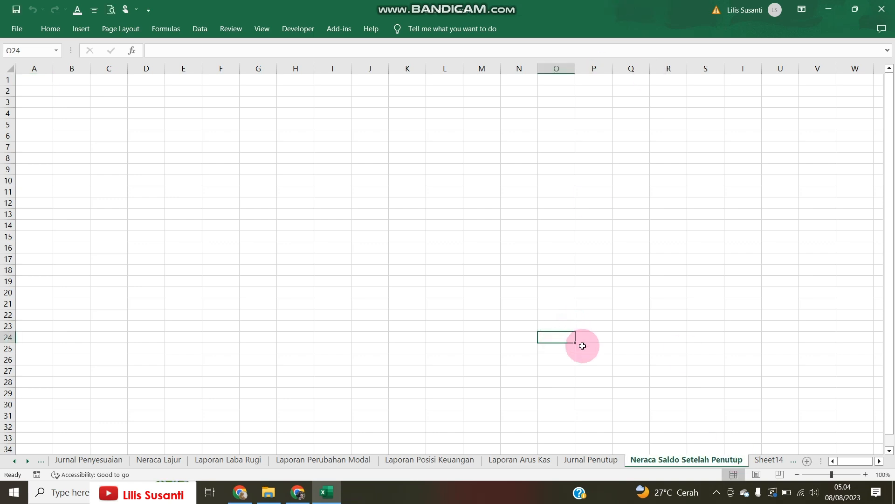
Review the first worksheets of the workbook, from Neraca Saldo Awal through Jurnal Umum to Buku Besar
{"action": "left_click", "coordinate": [12, 462]}
{"action": "left_click", "coordinate": [13, 461]}
{"action": "left_click", "coordinate": [13, 461]}
{"action": "left_click", "coordinate": [95, 462]}
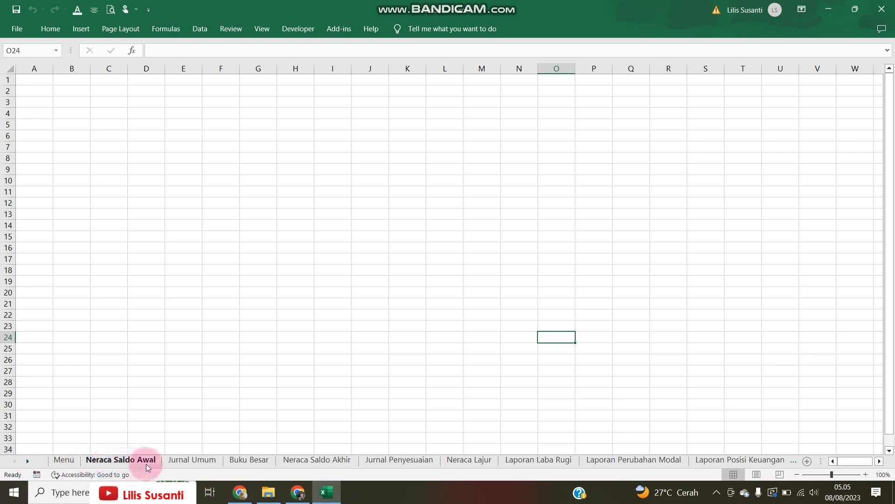
{"action": "left_click", "coordinate": [186, 461]}
{"action": "left_click", "coordinate": [126, 461]}
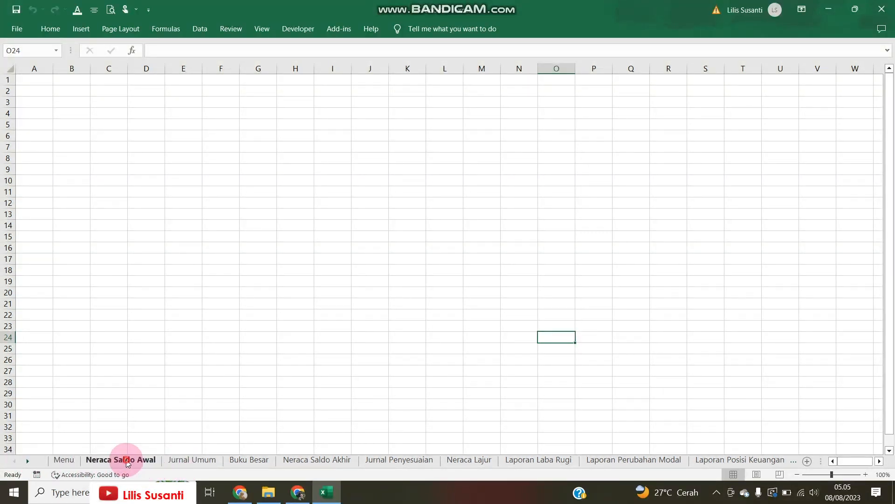
{"action": "left_click", "coordinate": [178, 460]}
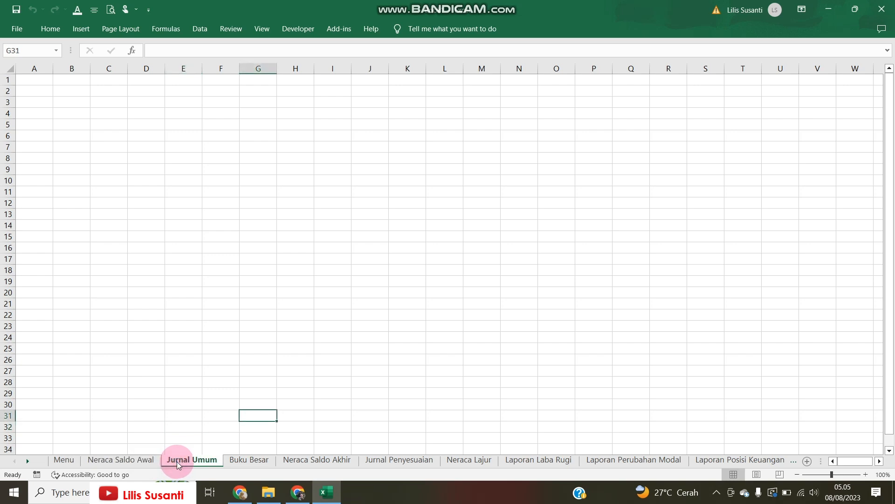
{"action": "left_click", "coordinate": [236, 461]}
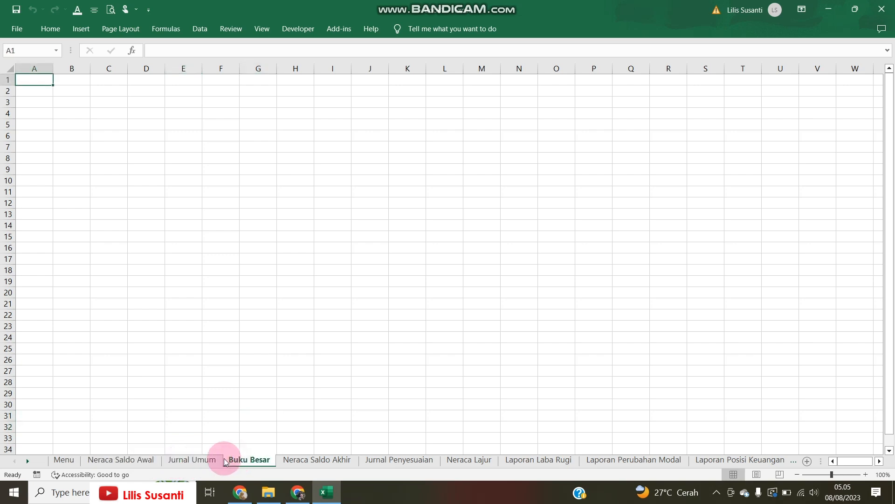
Insert a Radial Cycle SmartArt graphic on the Menu sheet
{"action": "left_click", "coordinate": [73, 463]}
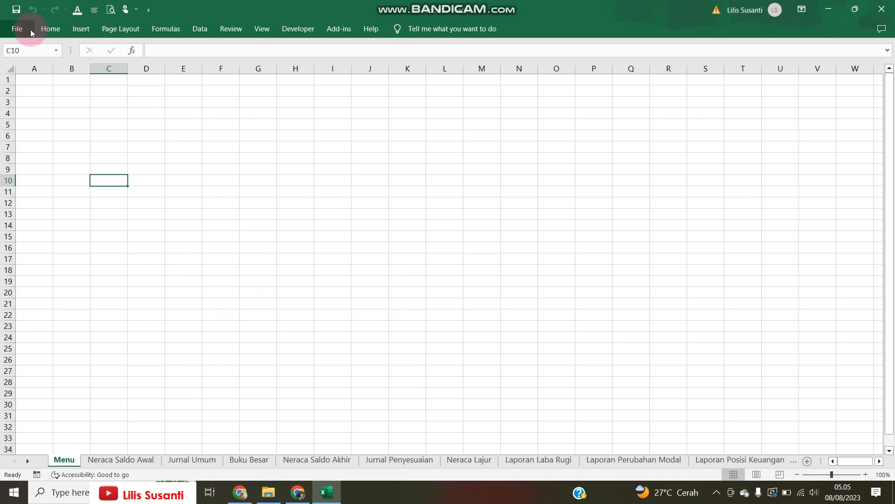
{"action": "left_click", "coordinate": [79, 32]}
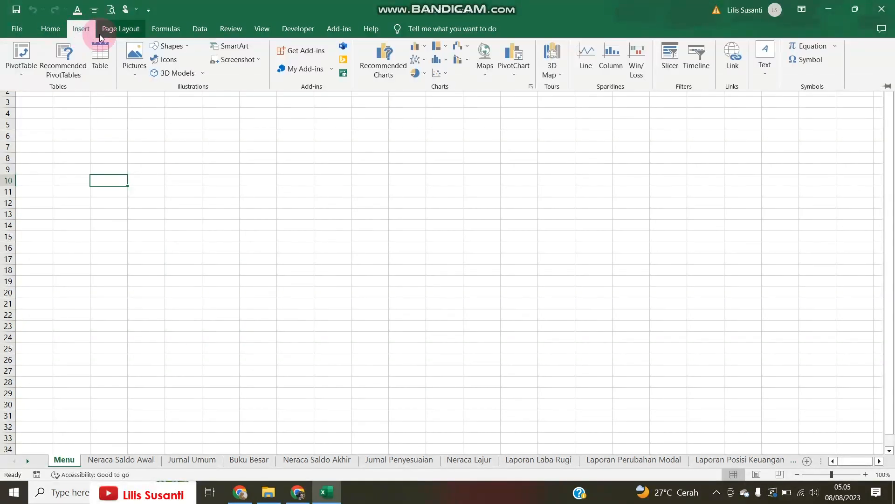
{"action": "left_click", "coordinate": [224, 49]}
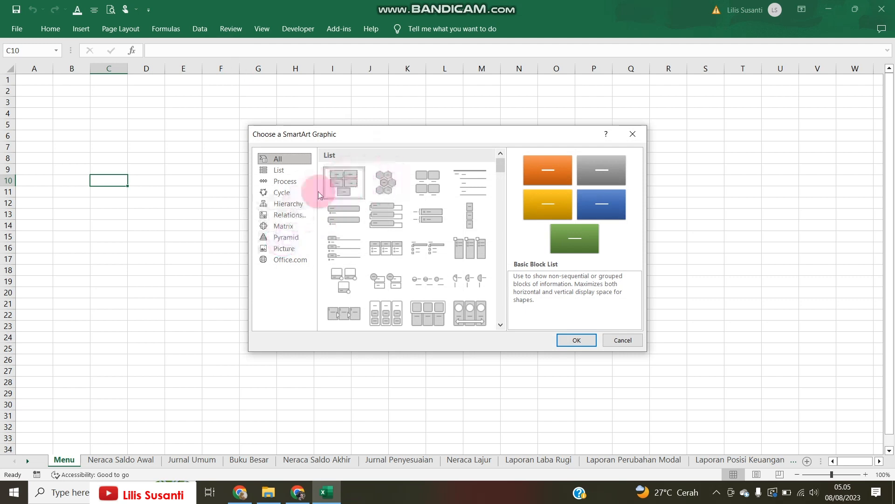
{"action": "left_click", "coordinate": [284, 193]}
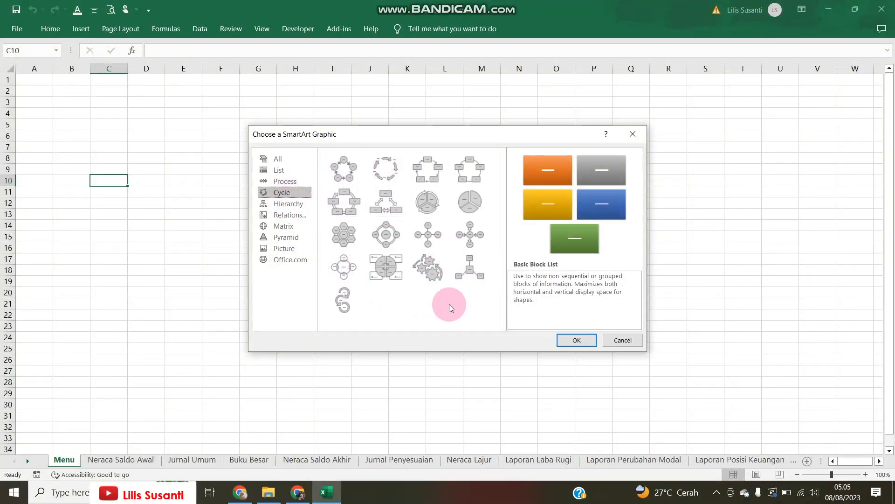
{"action": "left_click", "coordinate": [386, 237]}
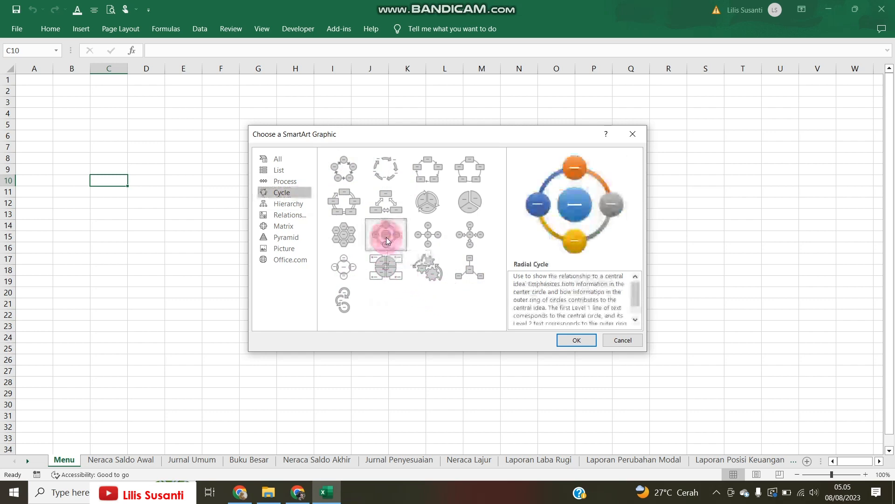
{"action": "left_click", "coordinate": [351, 237]}
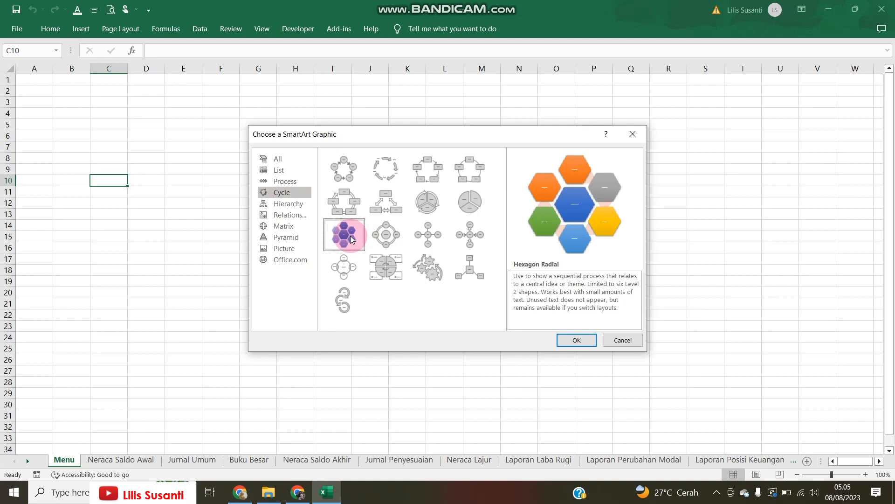
{"action": "left_click", "coordinate": [389, 239]}
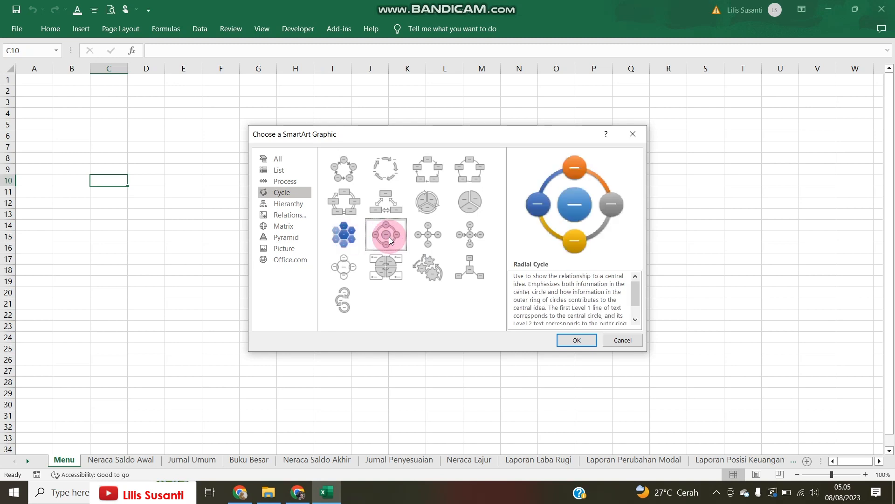
{"action": "double_click", "coordinate": [388, 236]}
Label the centre circle of the radial cycle graphic "Siklus Akuntansi"
{"action": "left_click", "coordinate": [447, 264]}
{"action": "left_click", "coordinate": [435, 268]}
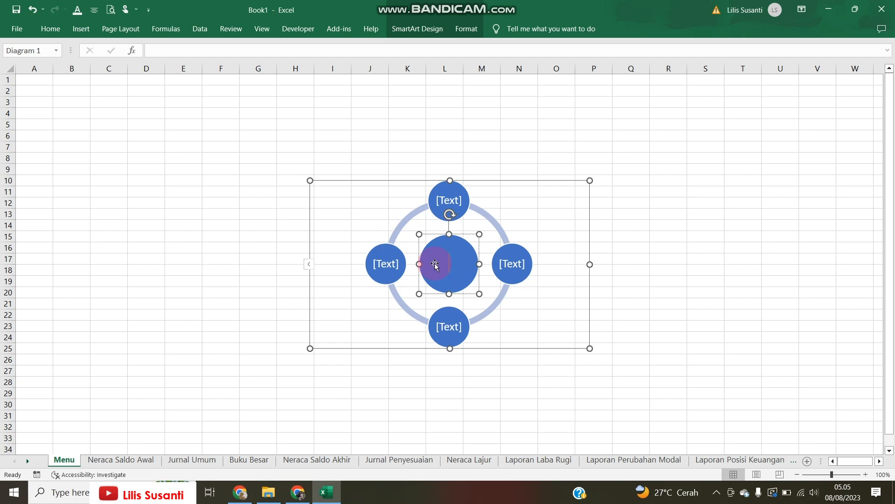
{"action": "type", "text": "Siklus Akuntansi"}
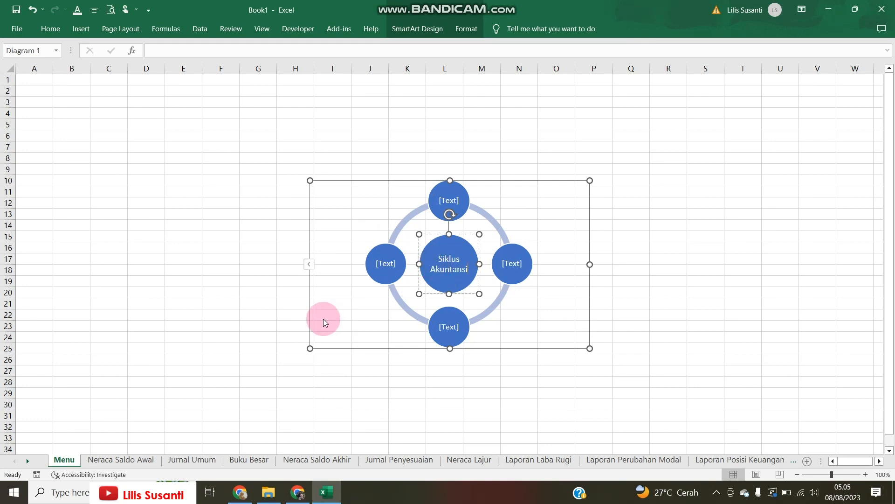
Enlarge the cycle graphic and move it to cover about columns A to K and rows 2 to 26
{"action": "left_click_drag", "start_coordinate": [310, 181], "coordinate": [194, 74]}
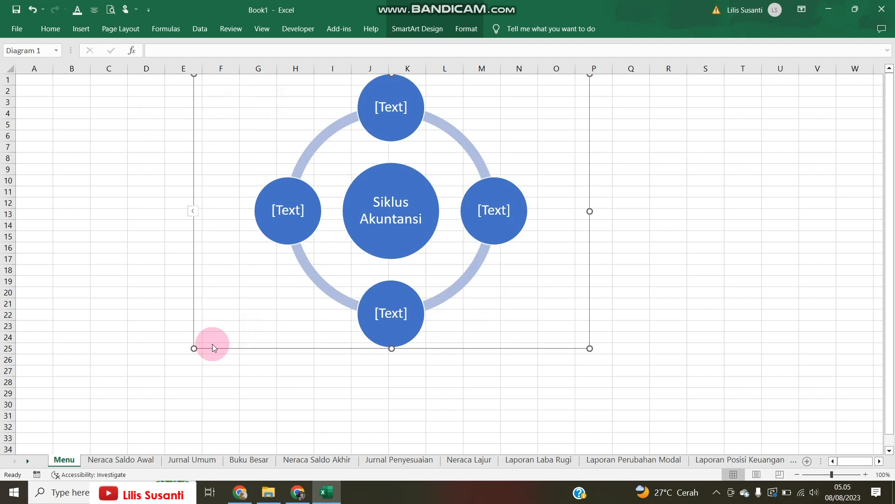
{"action": "left_click_drag", "start_coordinate": [221, 348], "coordinate": [43, 368]}
{"action": "left_click", "coordinate": [216, 131]}
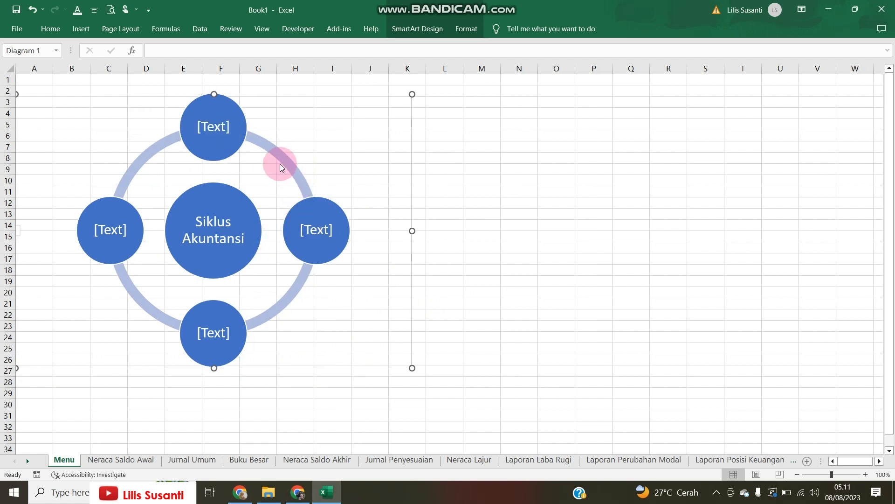
{"action": "left_click", "coordinate": [257, 138]}
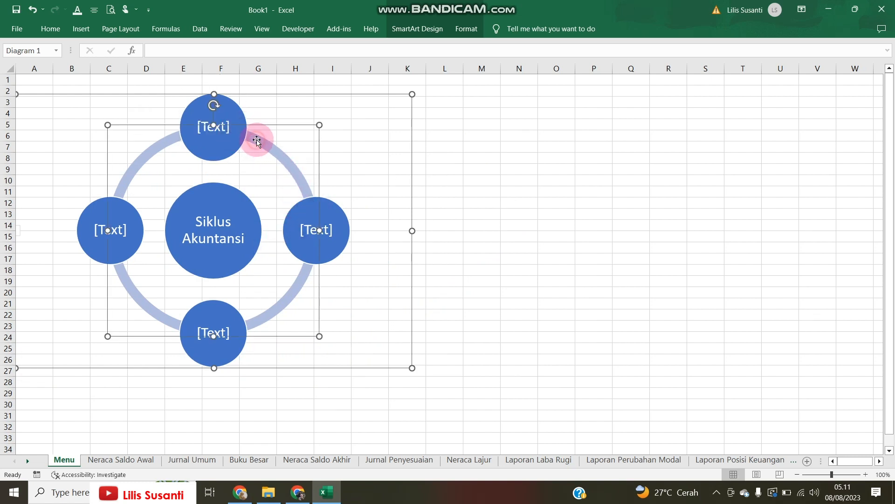
{"action": "left_click", "coordinate": [231, 109]}
{"action": "left_click", "coordinate": [150, 103]}
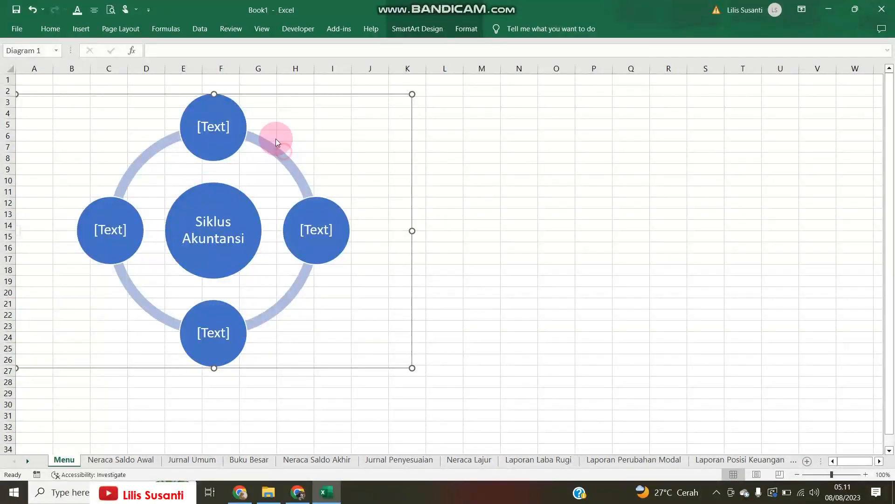
{"action": "right_click", "coordinate": [260, 94]}
{"action": "left_click", "coordinate": [242, 92]}
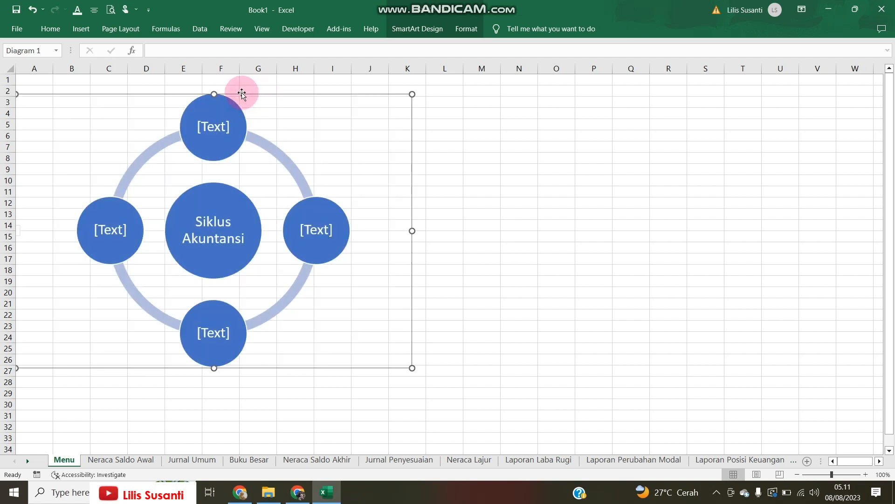
{"action": "left_click", "coordinate": [207, 111]}
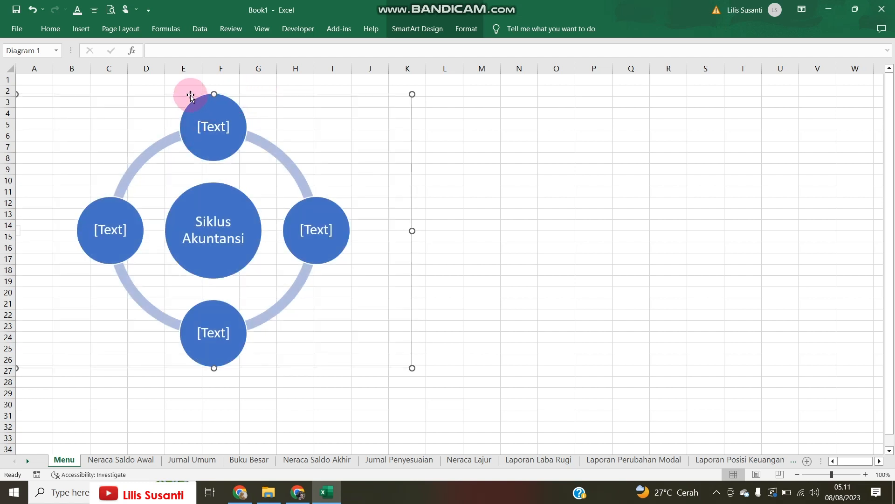
{"action": "right_click", "coordinate": [190, 93]}
{"action": "left_click", "coordinate": [170, 97]}
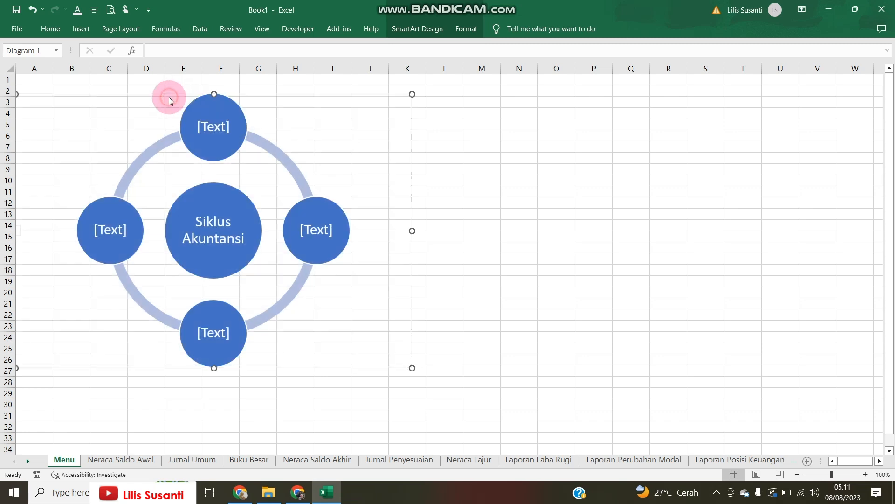
{"action": "left_click", "coordinate": [389, 93]}
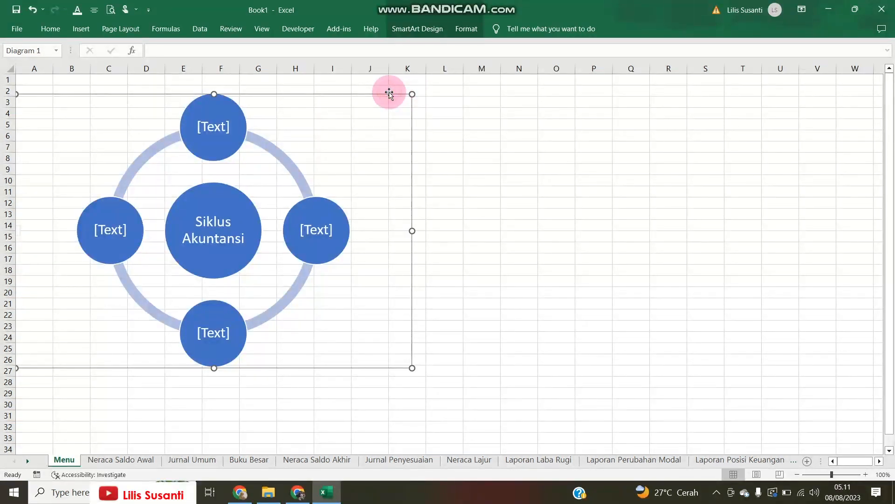
{"action": "left_click", "coordinate": [299, 353]}
{"action": "left_click", "coordinate": [259, 298]}
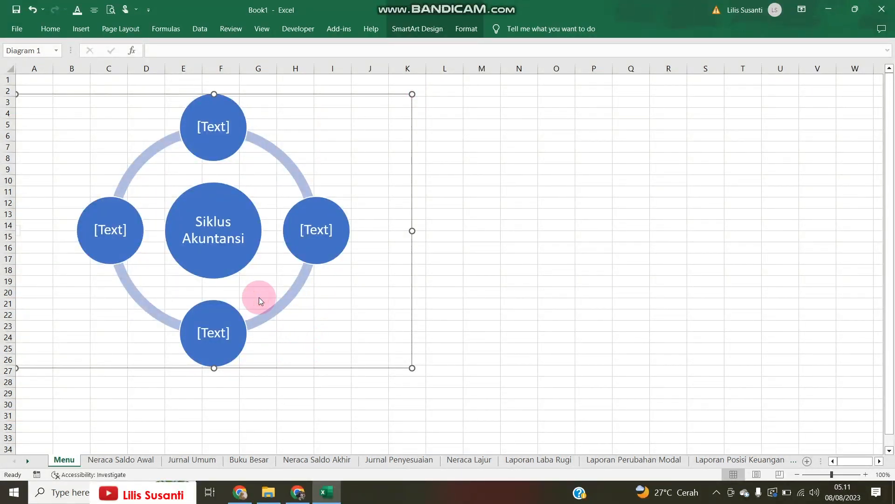
{"action": "right_click", "coordinate": [260, 297]}
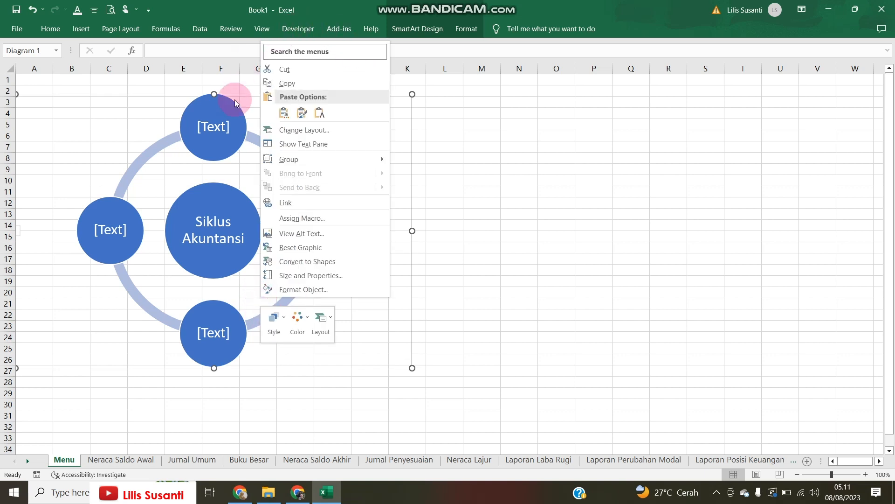
Change the cycle graphic's layout to Radial Venn and recolour it with the yellow, green and blue Colorful scheme
{"action": "left_click", "coordinate": [333, 319]}
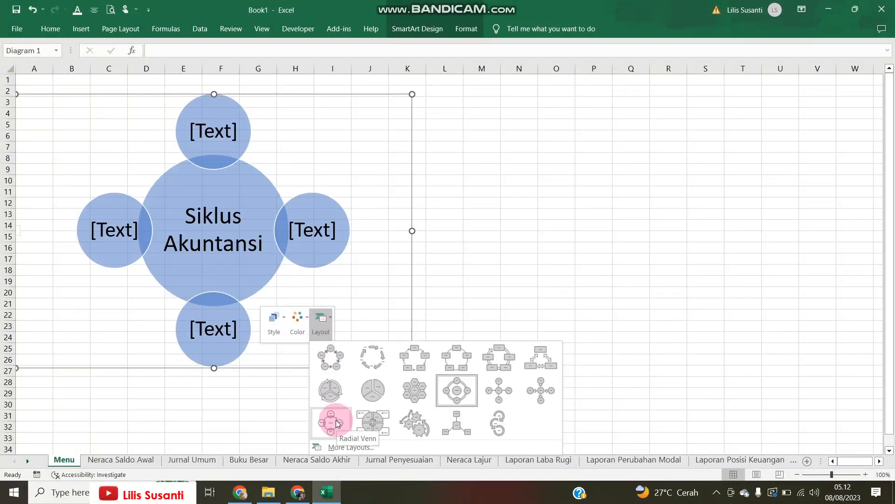
{"action": "left_click", "coordinate": [337, 423]}
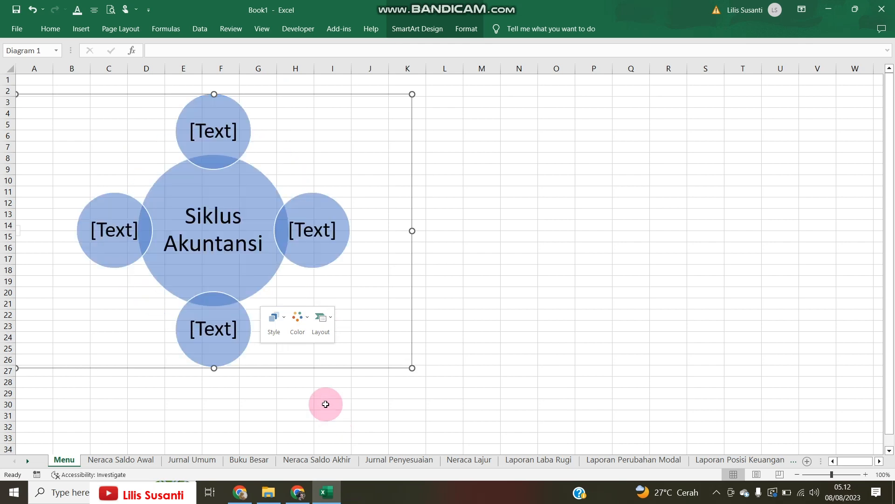
{"action": "left_click", "coordinate": [306, 318]}
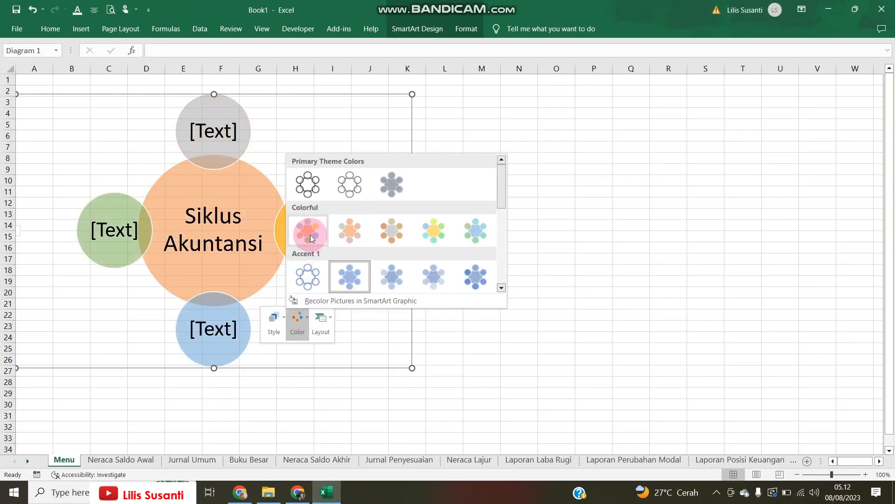
{"action": "left_click", "coordinate": [433, 231]}
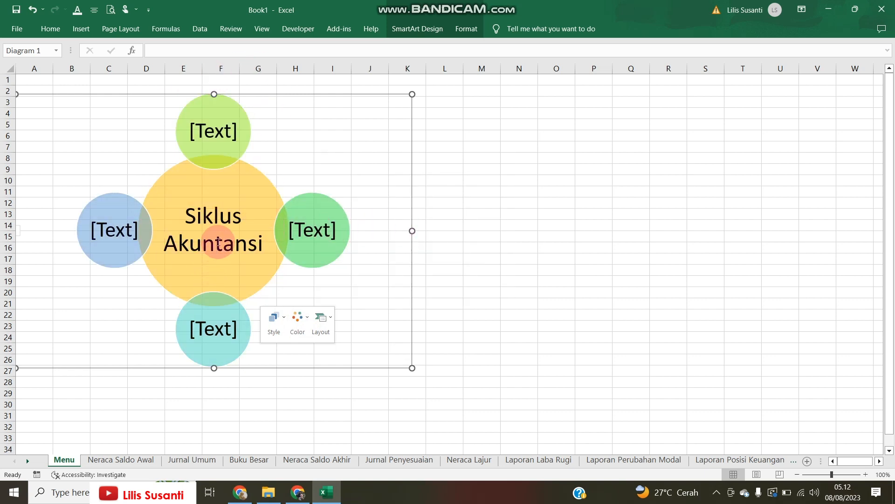
Label the circle above the centre of the cycle graphic "Neraca Saldo Awal"
{"action": "left_click", "coordinate": [217, 132]}
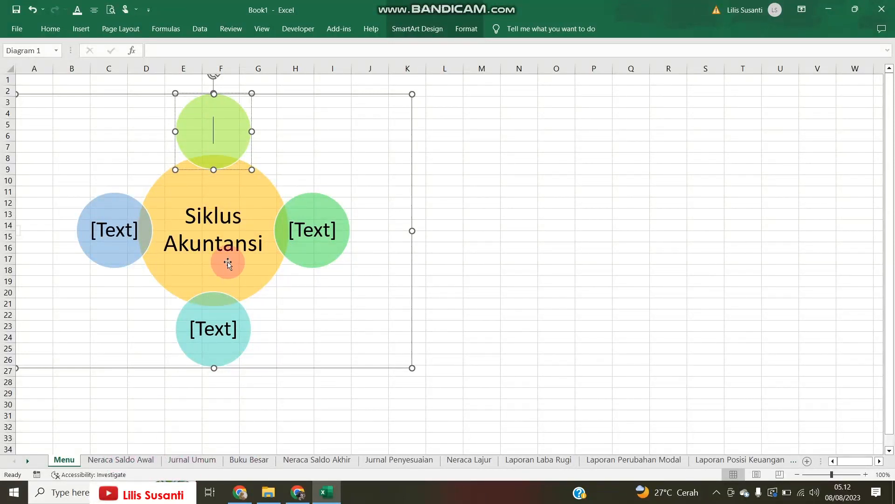
{"action": "type", "text": "Neraca Sa"}
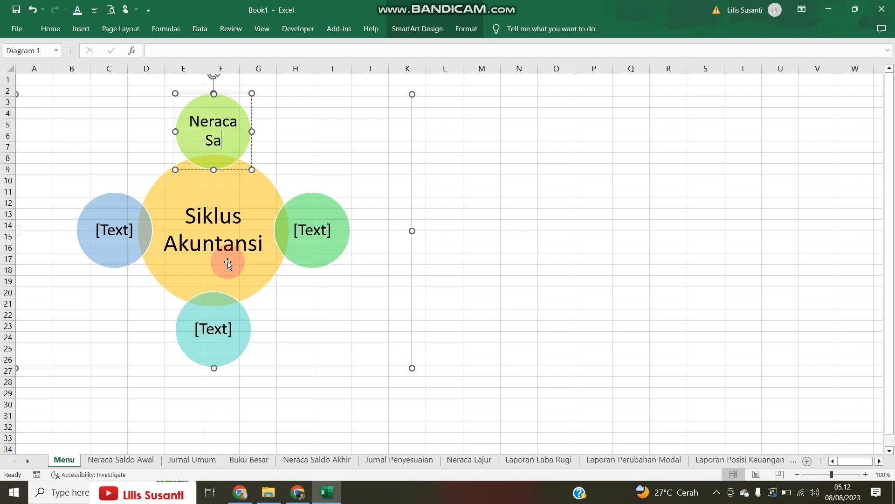
{"action": "type", "text": "ldo Awal"}
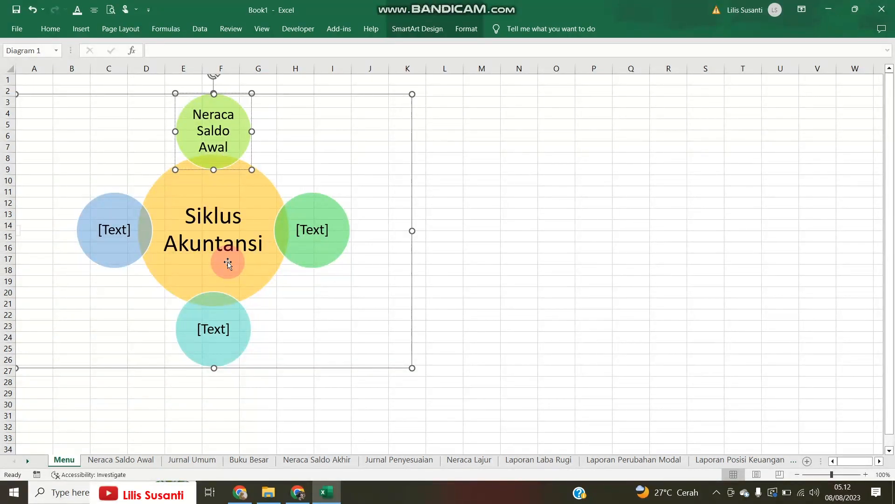
{"action": "left_click", "coordinate": [299, 154]}
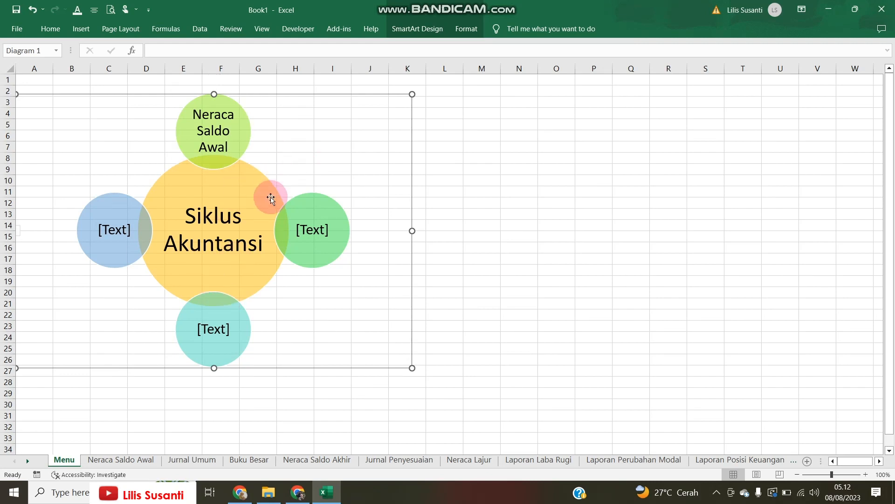
{"action": "left_click", "coordinate": [271, 194]}
{"action": "left_click", "coordinate": [232, 131]}
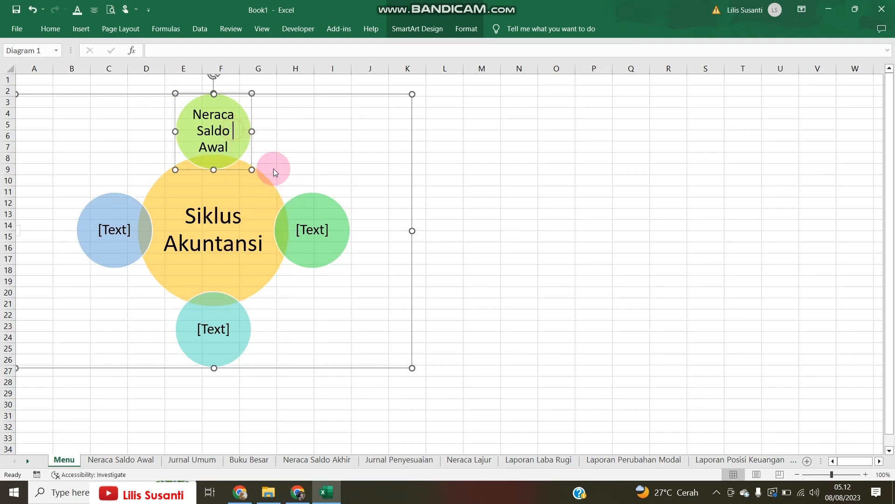
Move the green circle up beside the Neraca Saldo Awal circle and label it "Jurnal Umum"
{"action": "left_click_drag", "start_coordinate": [313, 214], "coordinate": [272, 142]}
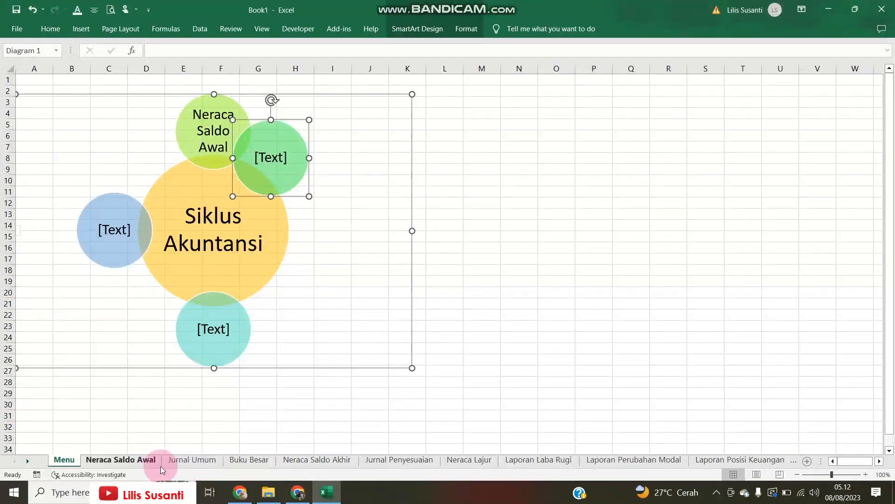
{"action": "left_click", "coordinate": [266, 163]}
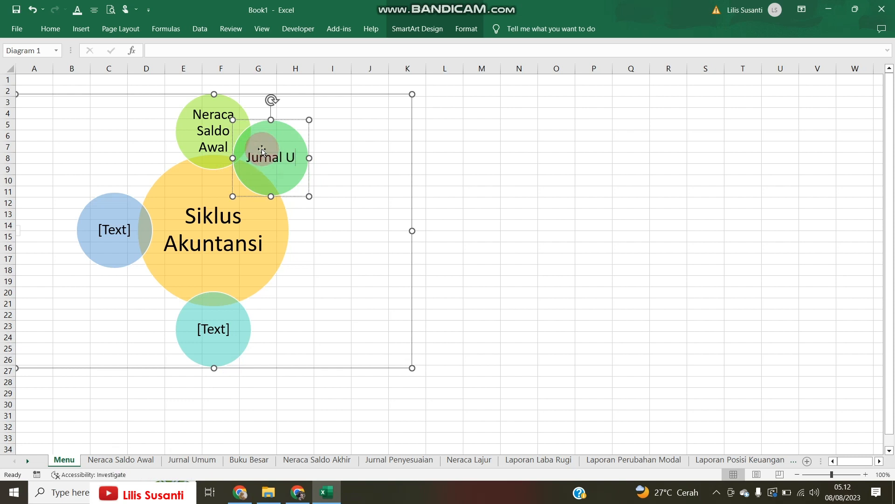
{"action": "type", "text": "Jurnal Umum"}
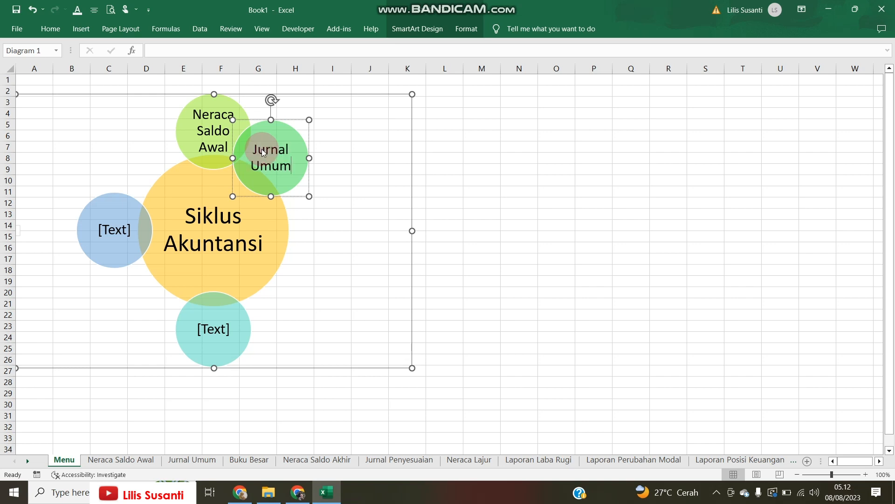
{"action": "left_click", "coordinate": [340, 186]}
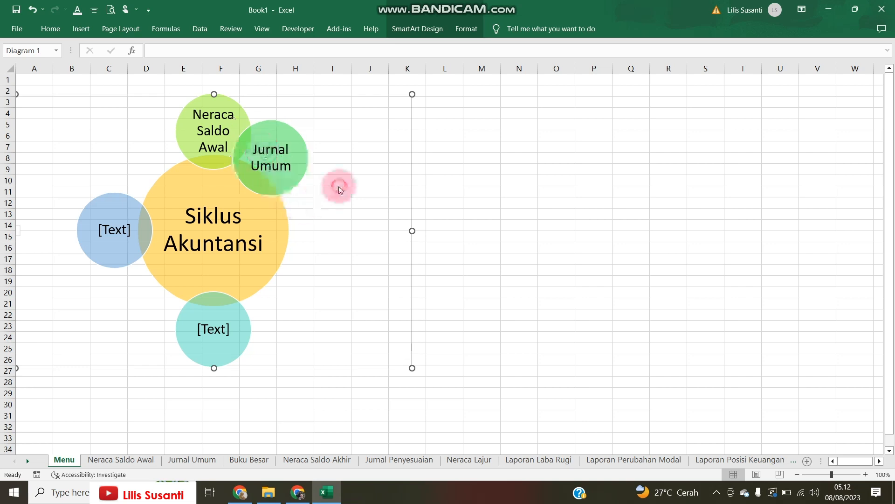
Enlarge the cycle graphic to cover about columns A to M and rows 1 to 32
{"action": "left_click", "coordinate": [254, 250]}
{"action": "left_click_drag", "start_coordinate": [412, 368], "coordinate": [470, 443]}
{"action": "left_click_drag", "start_coordinate": [193, 95], "coordinate": [194, 82]}
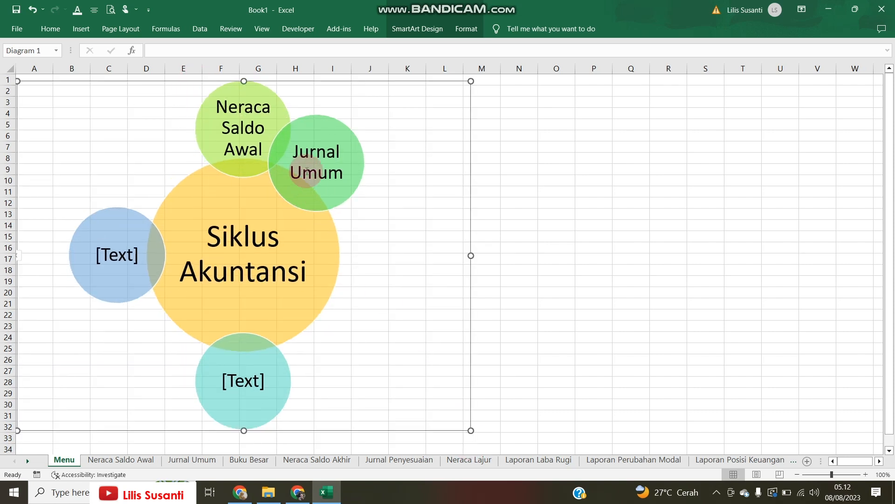
{"action": "left_click_drag", "start_coordinate": [473, 255], "coordinate": [495, 255]}
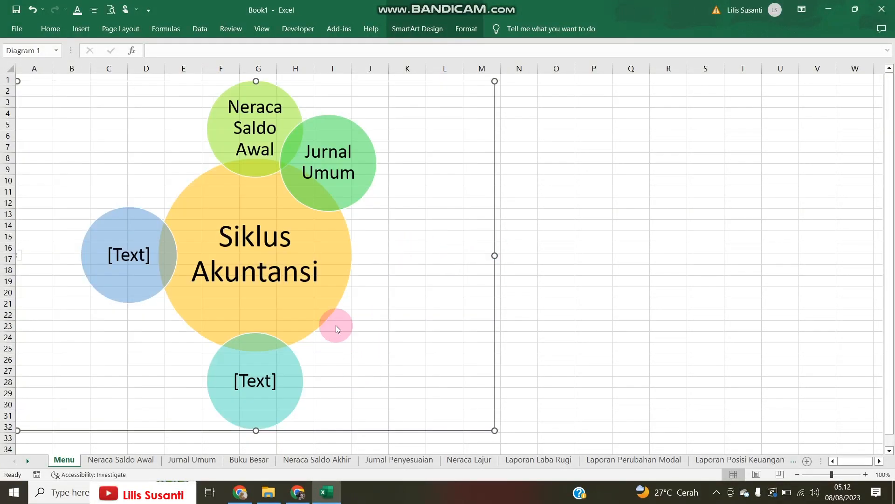
Nudge the Jurnal Umum circle slightly up and left so it overlaps the Neraca Saldo Awal circle more closely, and deselect the graphic
{"action": "left_click_drag", "start_coordinate": [305, 136], "coordinate": [300, 128]}
{"action": "left_click", "coordinate": [332, 156]}
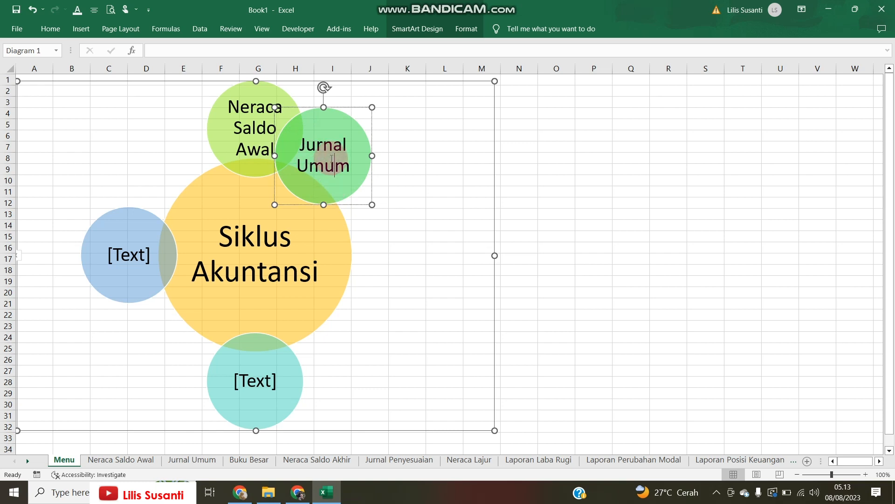
{"action": "left_click", "coordinate": [392, 243]}
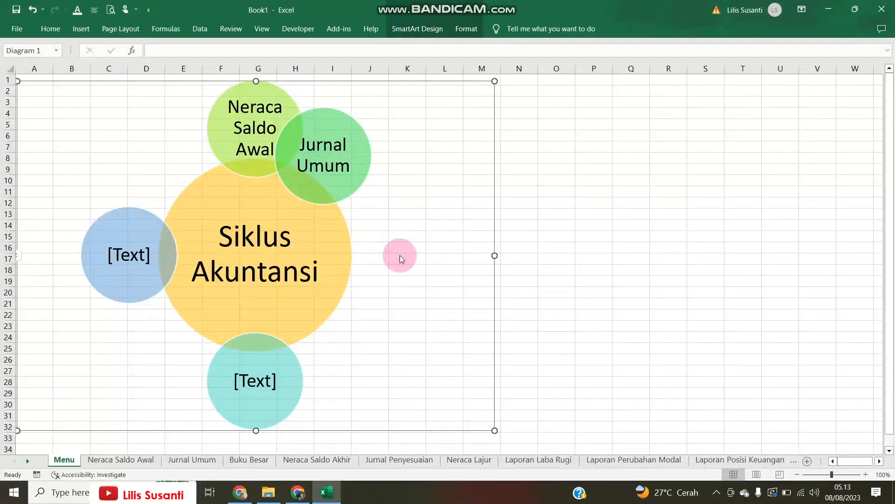
{"action": "left_click", "coordinate": [526, 90]}
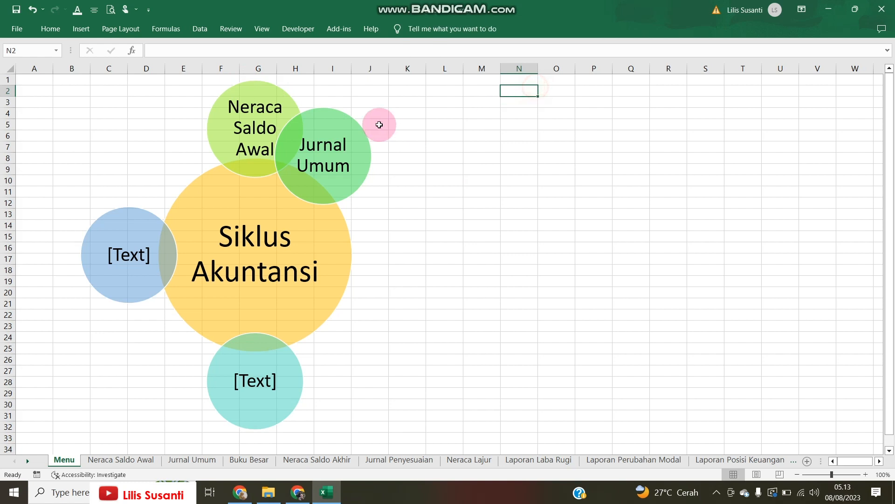
Draw a small rounded rectangle beside the cycle graphic, at about columns O to Q and rows 3 to 5
{"action": "left_click", "coordinate": [80, 29]}
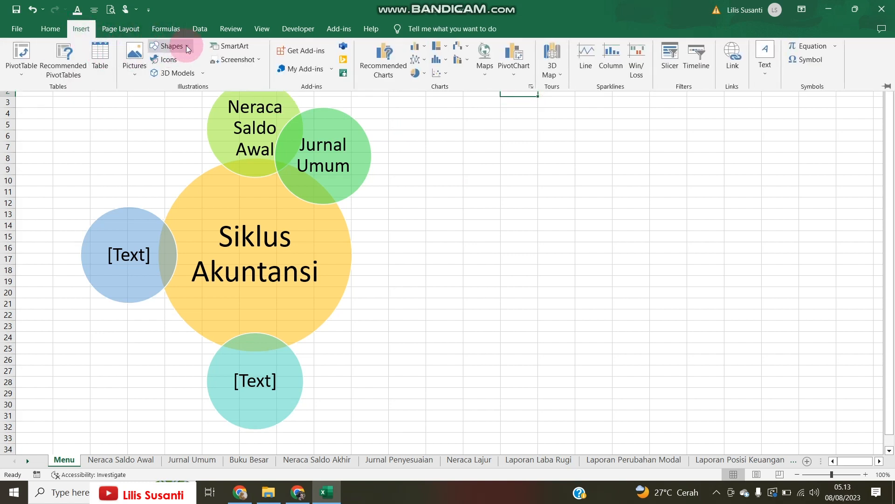
{"action": "left_click", "coordinate": [185, 46]}
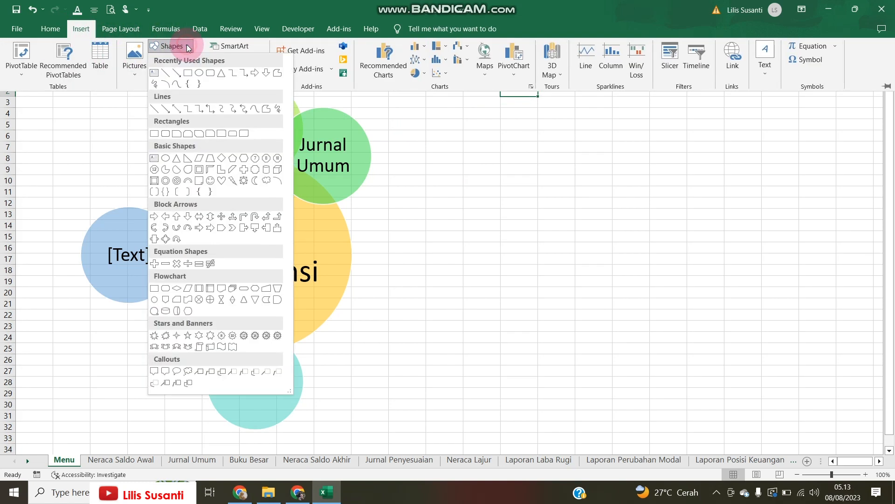
{"action": "left_click", "coordinate": [209, 73]}
{"action": "left_click_drag", "start_coordinate": [568, 98], "coordinate": [634, 122]}
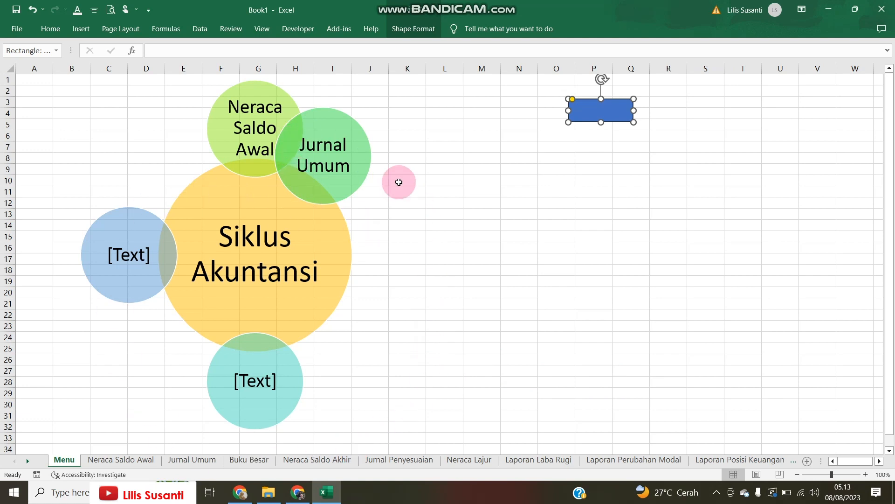
{"action": "left_click", "coordinate": [627, 200]}
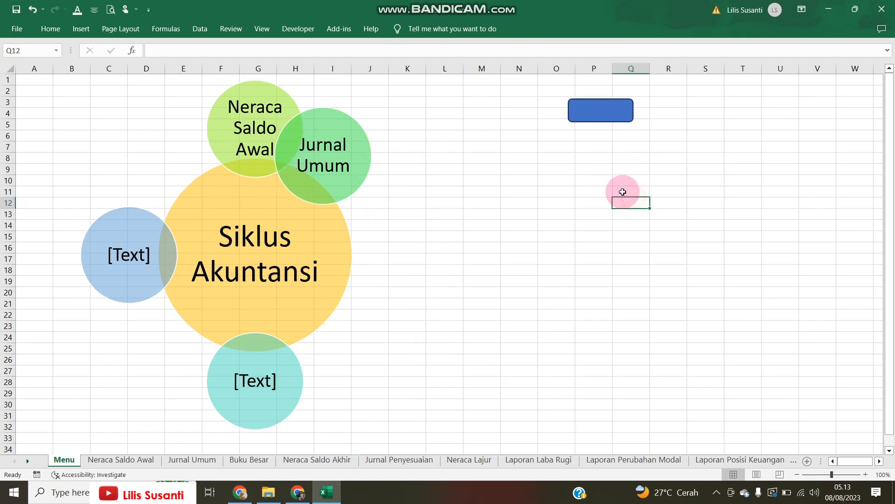
Link the Jurnal Umum circle to cell A1 of the 'Jurnal Umum' sheet in this document
{"action": "left_click", "coordinate": [363, 144]}
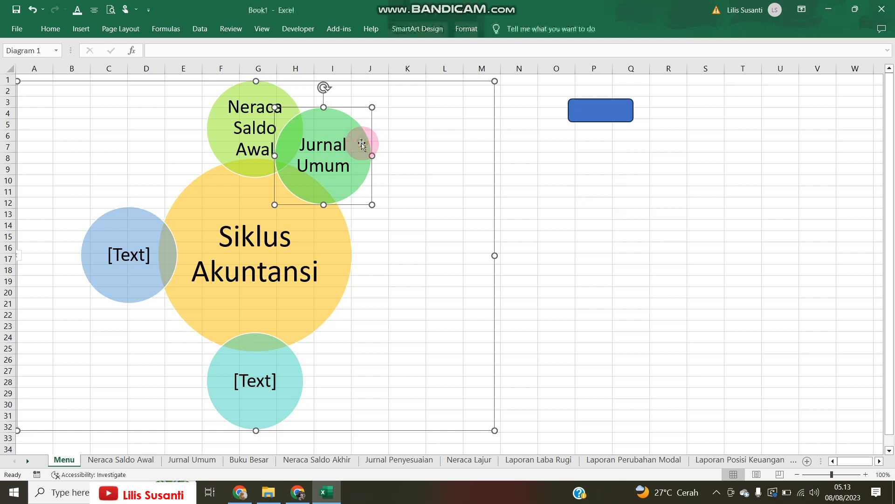
{"action": "right_click", "coordinate": [363, 144]}
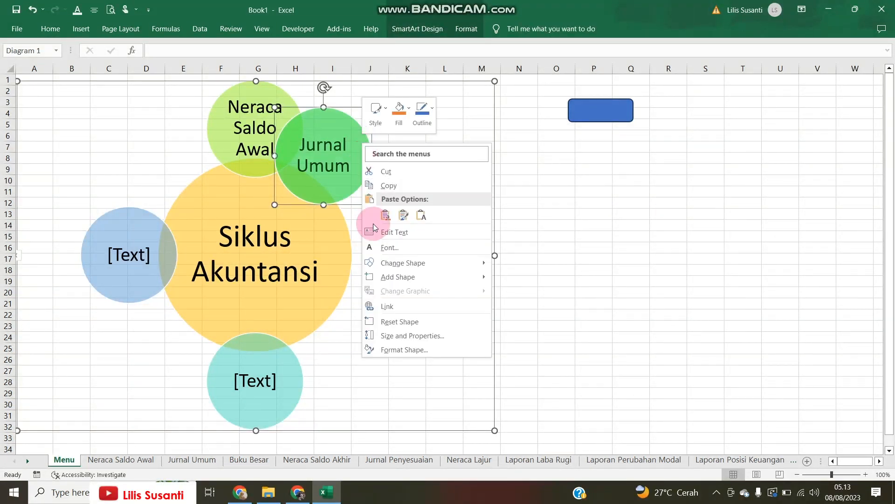
{"action": "left_click", "coordinate": [410, 311]}
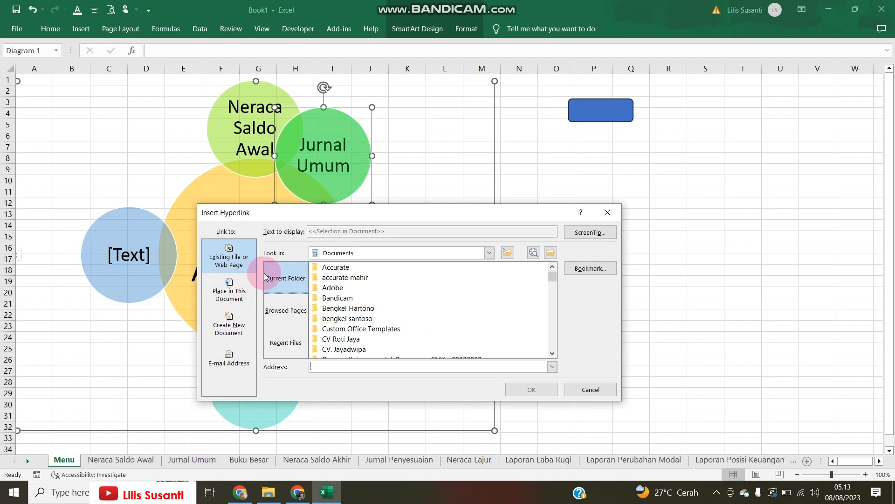
{"action": "left_click", "coordinate": [216, 285]}
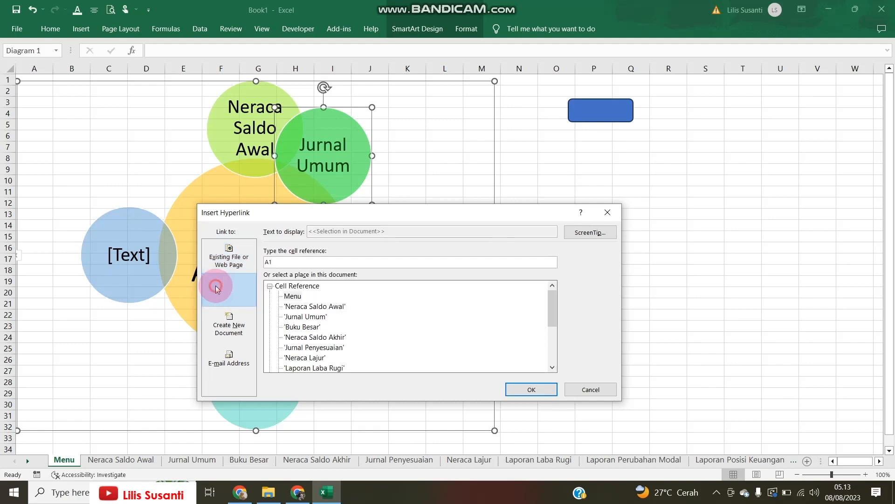
{"action": "left_click", "coordinate": [295, 317]}
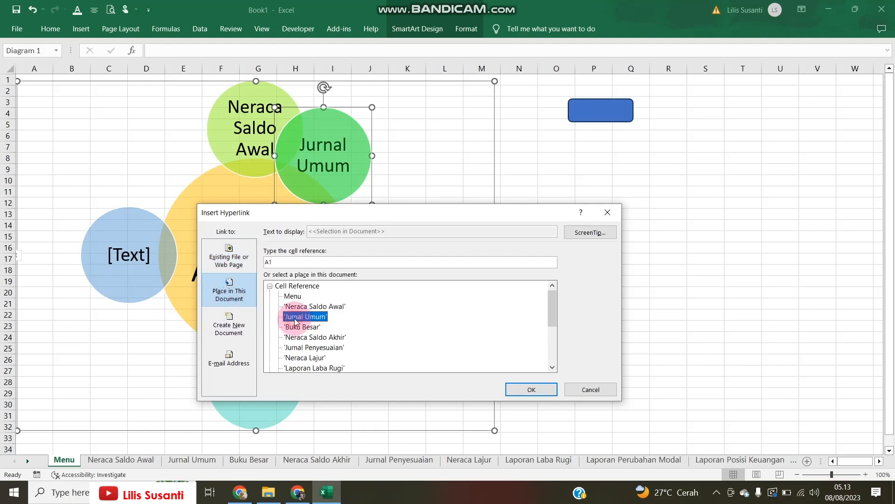
{"action": "left_click", "coordinate": [515, 389]}
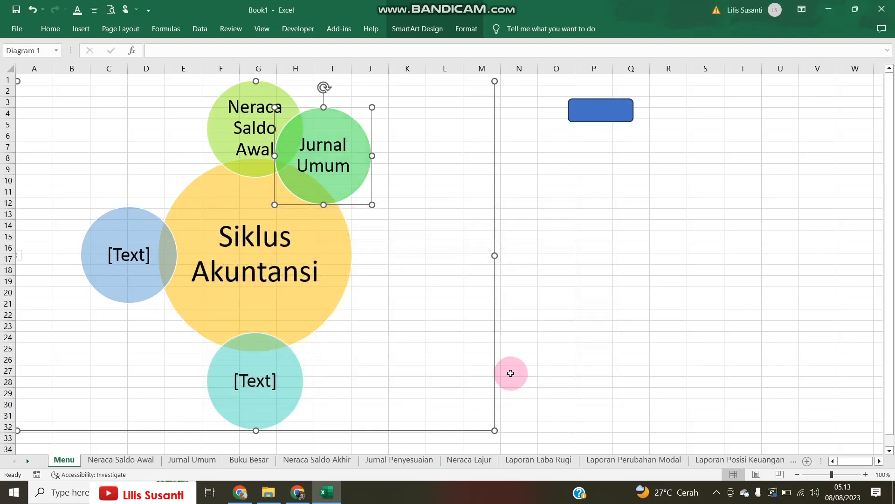
{"action": "left_click", "coordinate": [450, 344]}
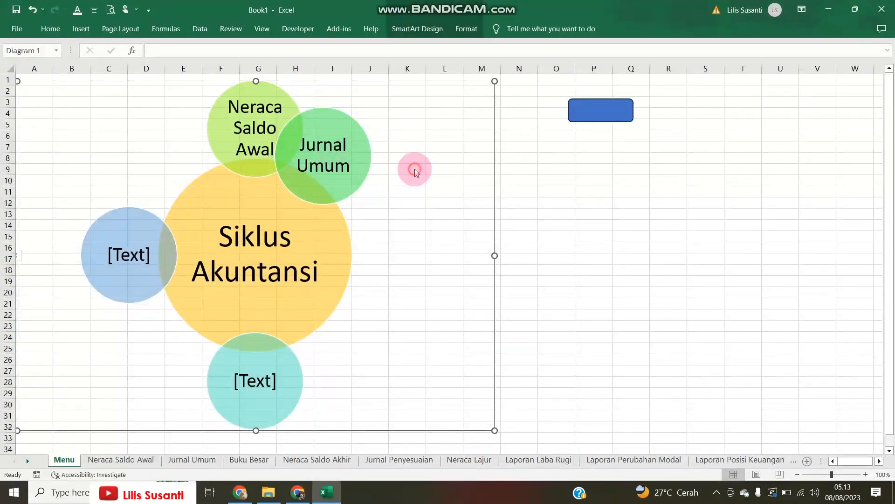
Test the Jurnal Umum circle's link and return to the Menu sheet
{"action": "left_click", "coordinate": [593, 181]}
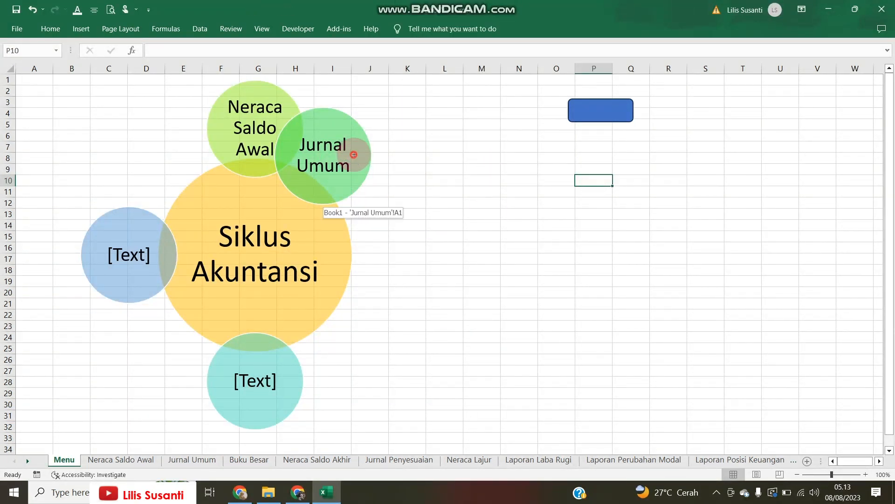
{"action": "left_click", "coordinate": [354, 159]}
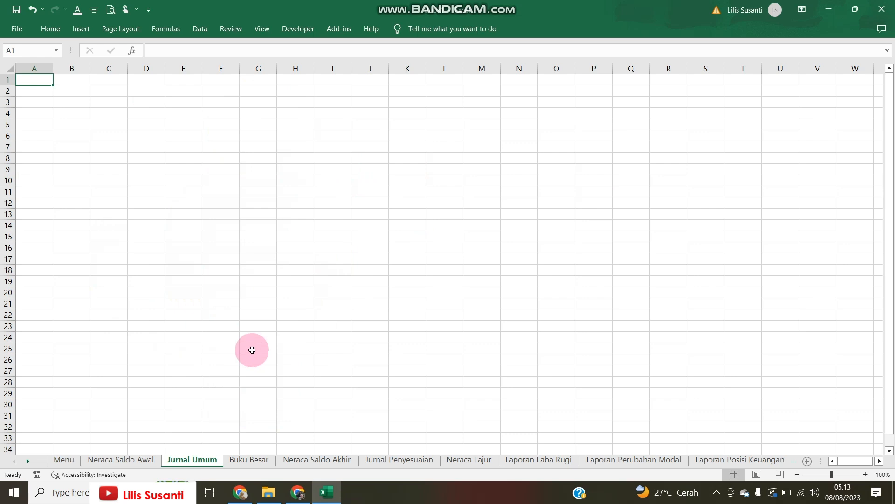
{"action": "left_click", "coordinate": [66, 460]}
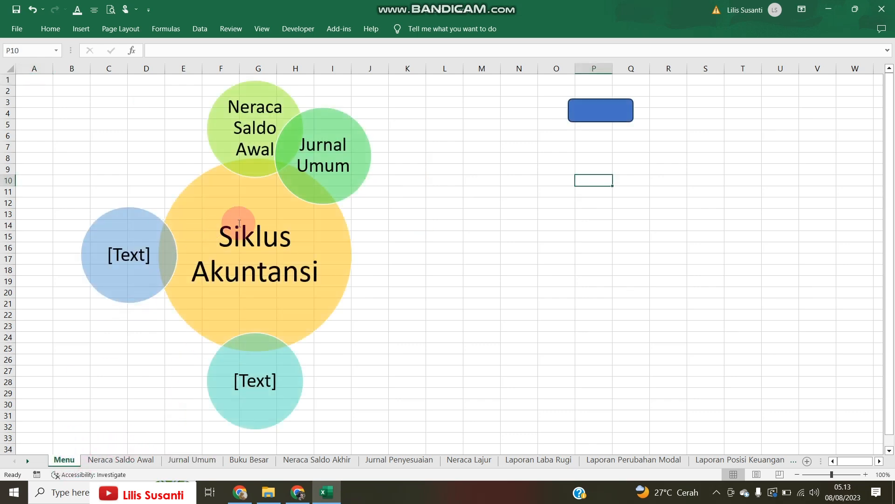
Link the Neraca Saldo Awal circle to cell A1 of the 'Neraca Saldo Awal' sheet in this document and deselect the graphic
{"action": "left_click", "coordinate": [232, 129]}
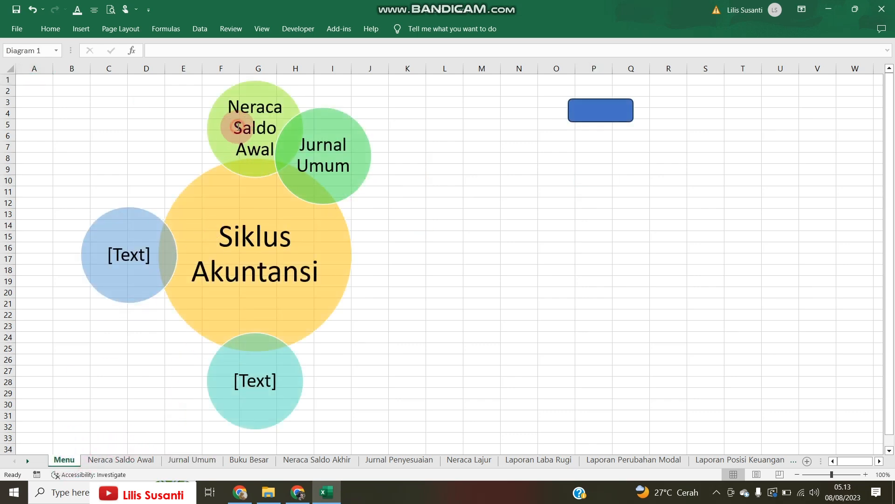
{"action": "left_click", "coordinate": [232, 169]}
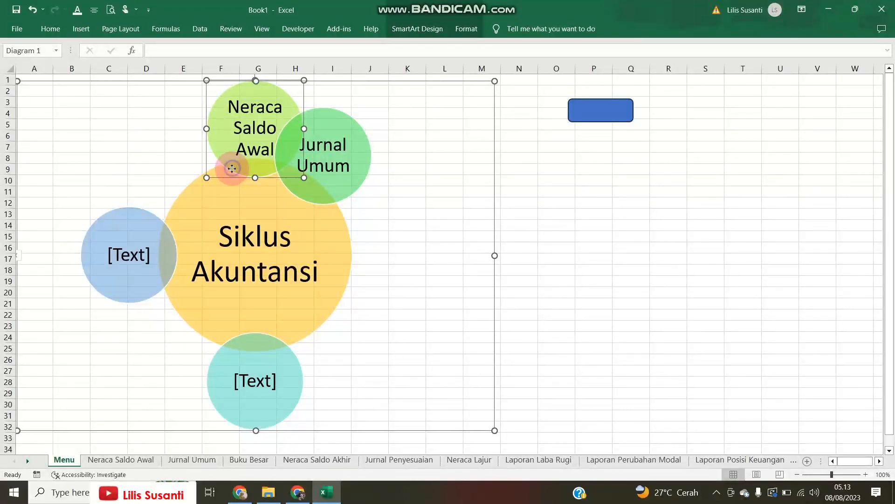
{"action": "right_click", "coordinate": [232, 169]}
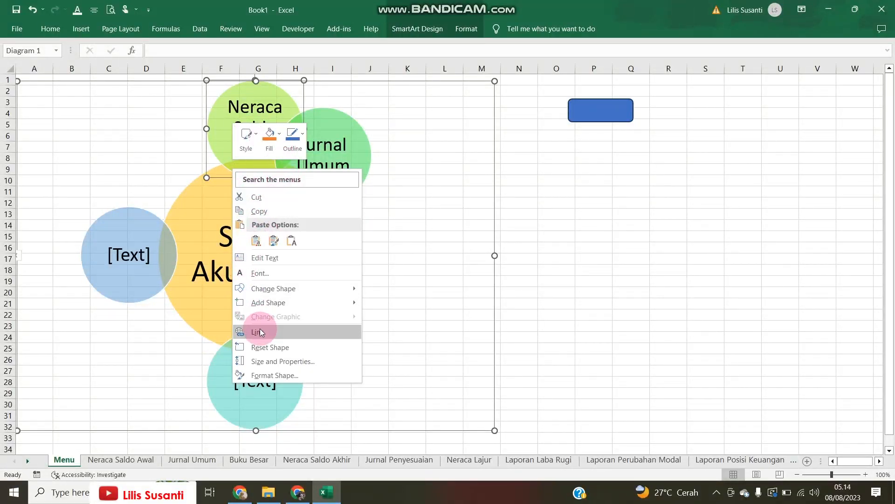
{"action": "left_click", "coordinate": [257, 331]}
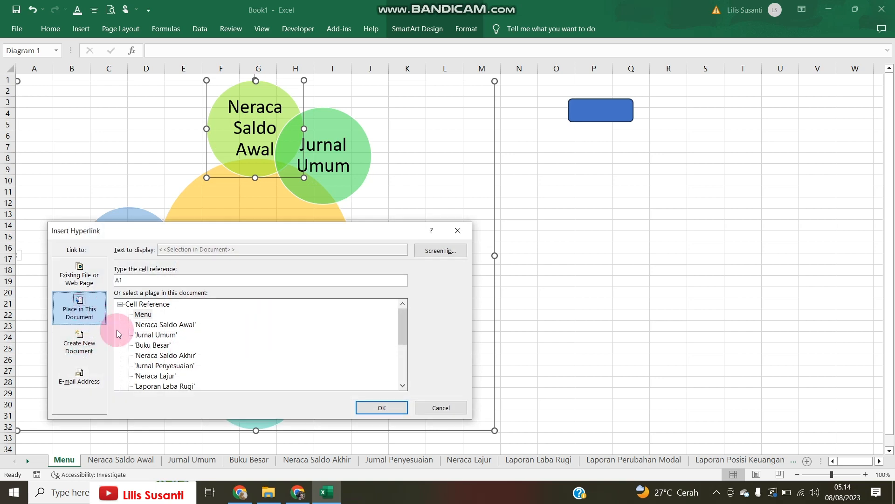
{"action": "left_click", "coordinate": [164, 325]}
{"action": "left_click", "coordinate": [369, 409]}
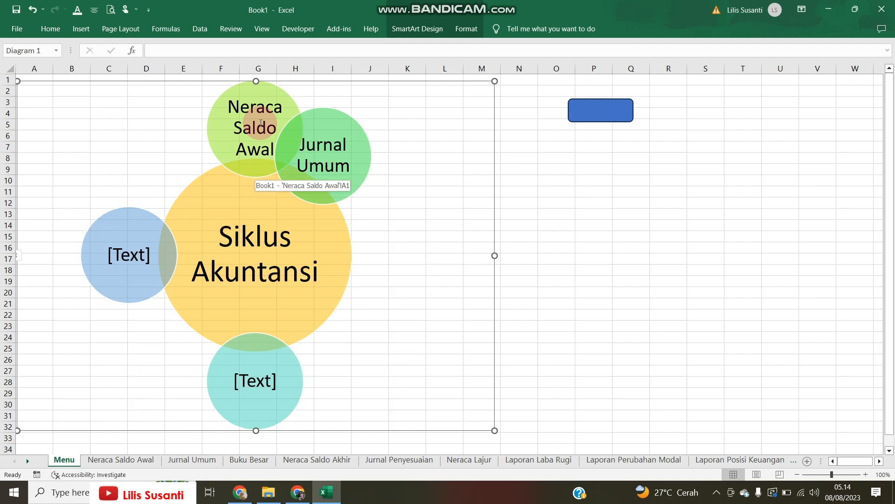
{"action": "left_click", "coordinate": [637, 178]}
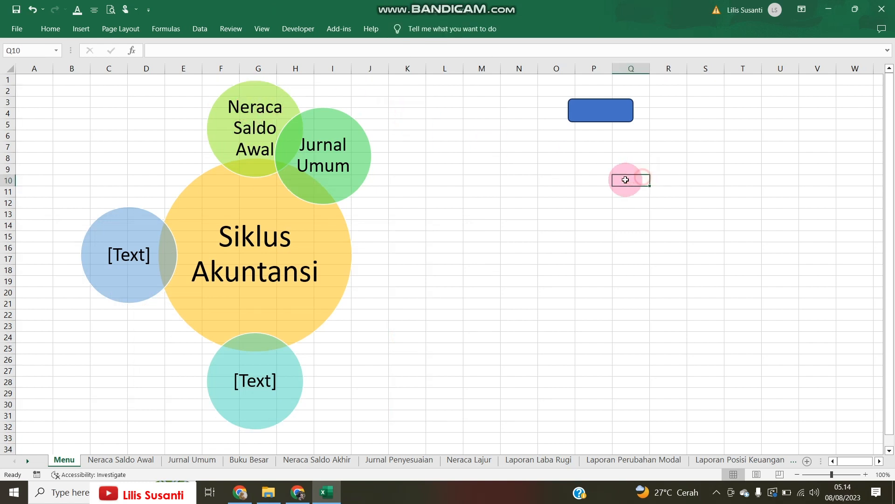
Follow the Neraca Saldo Awal circle's link and draw a left block arrow over about cells A1 to B3 of that sheet
{"action": "left_click", "coordinate": [236, 104]}
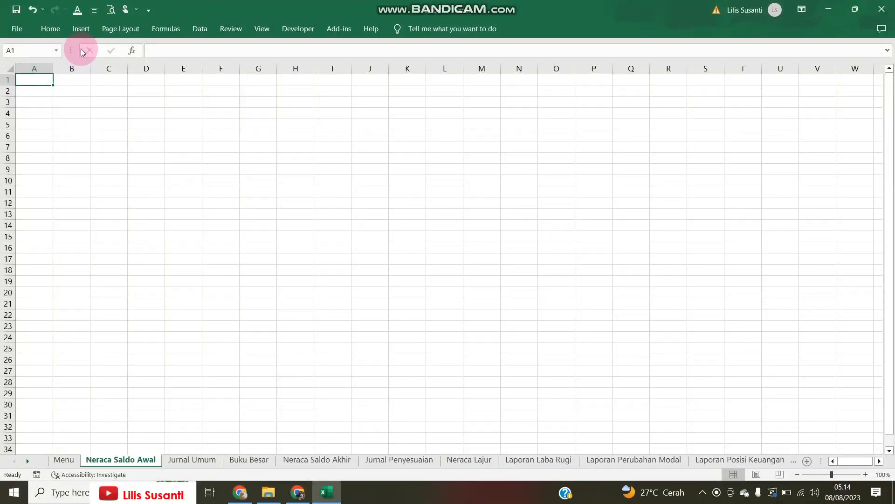
{"action": "left_click", "coordinate": [81, 31]}
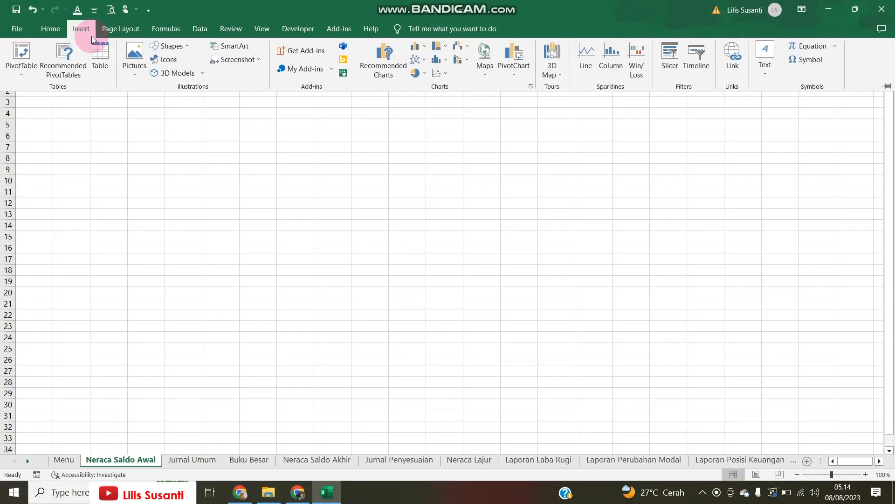
{"action": "left_click", "coordinate": [181, 48]}
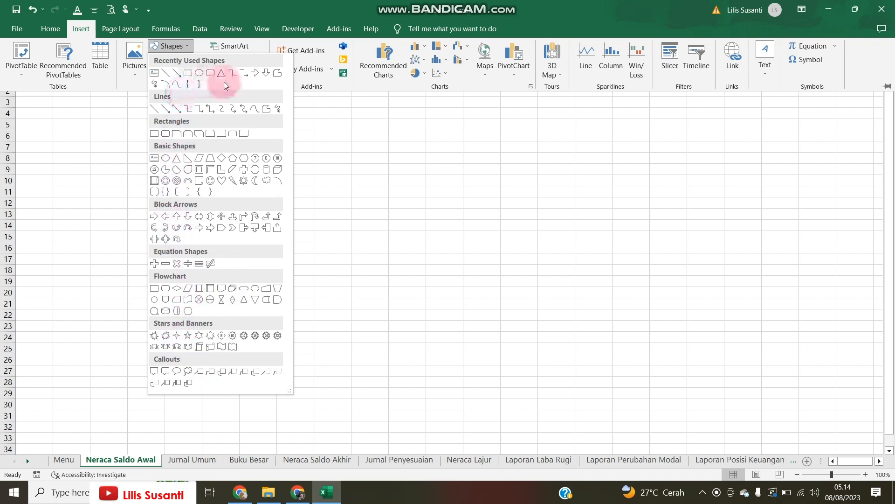
{"action": "left_click", "coordinate": [165, 218]}
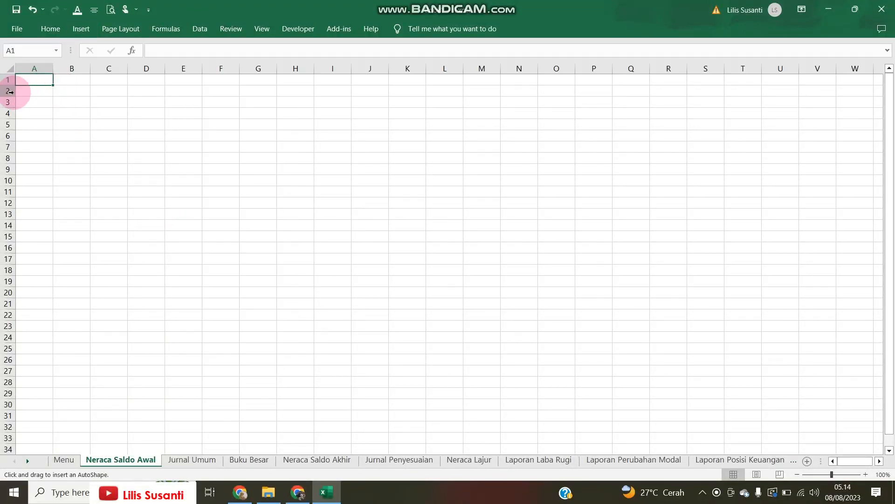
{"action": "mouse_move", "coordinate": [18, 89]}
{"action": "left_mouse_down"}
{"action": "mouse_move", "coordinate": [70, 120]}
{"action": "mouse_move", "coordinate": [48, 92]}
{"action": "left_mouse_up"}
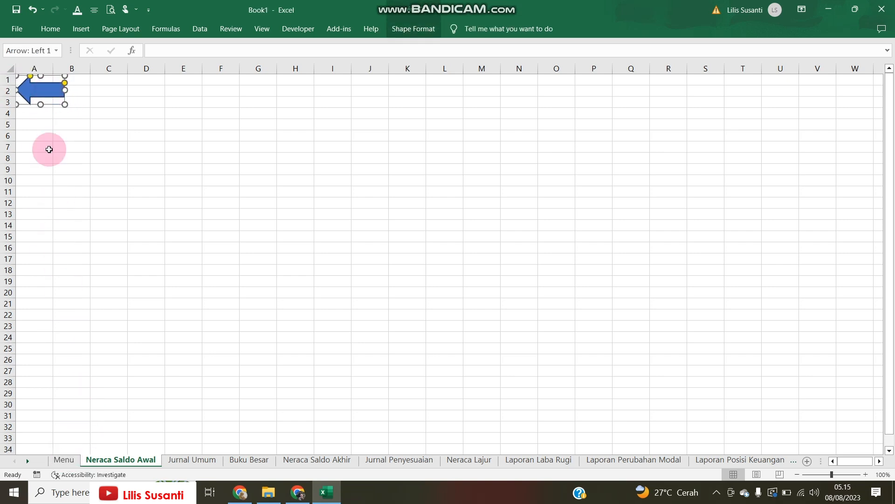
{"action": "left_click_drag", "start_coordinate": [46, 94], "coordinate": [45, 97]}
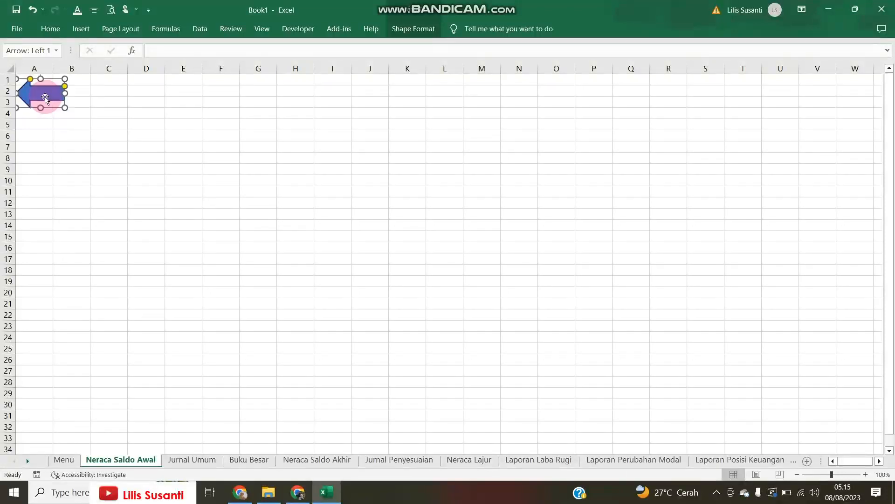
Link the left arrow to cell A1 of the Menu sheet in this document and deselect it
{"action": "right_click", "coordinate": [46, 96]}
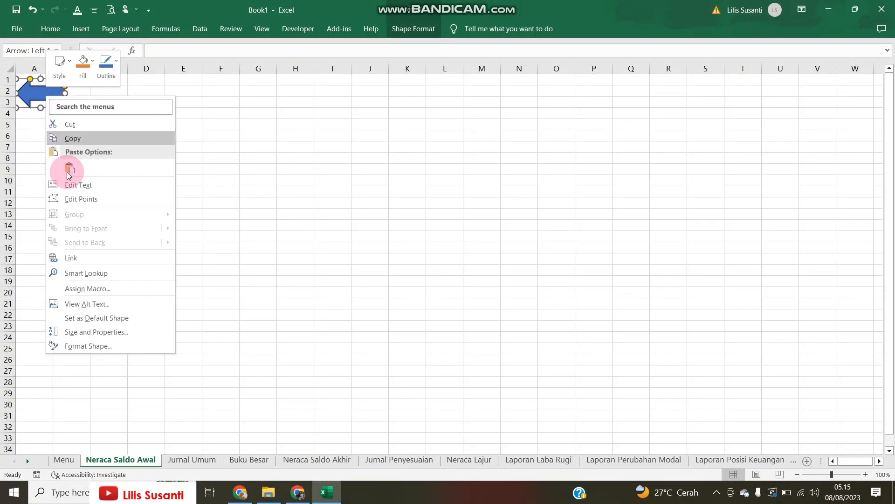
{"action": "left_click", "coordinate": [83, 261]}
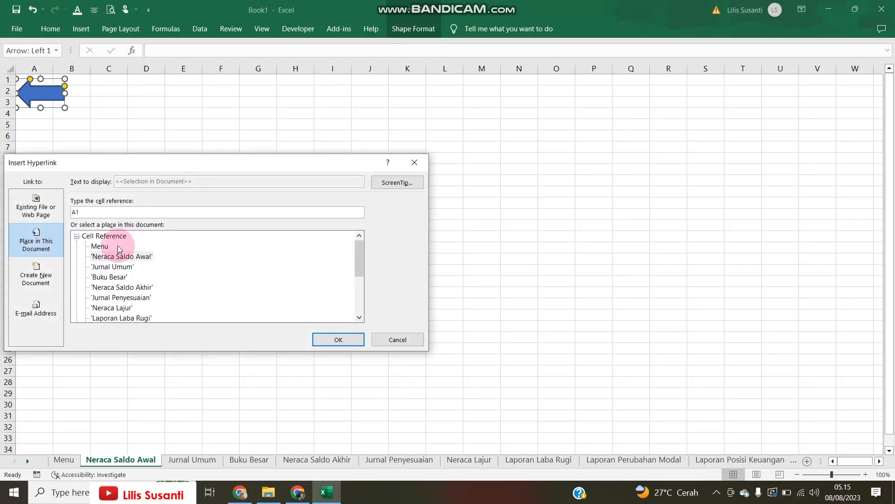
{"action": "left_click", "coordinate": [117, 245]}
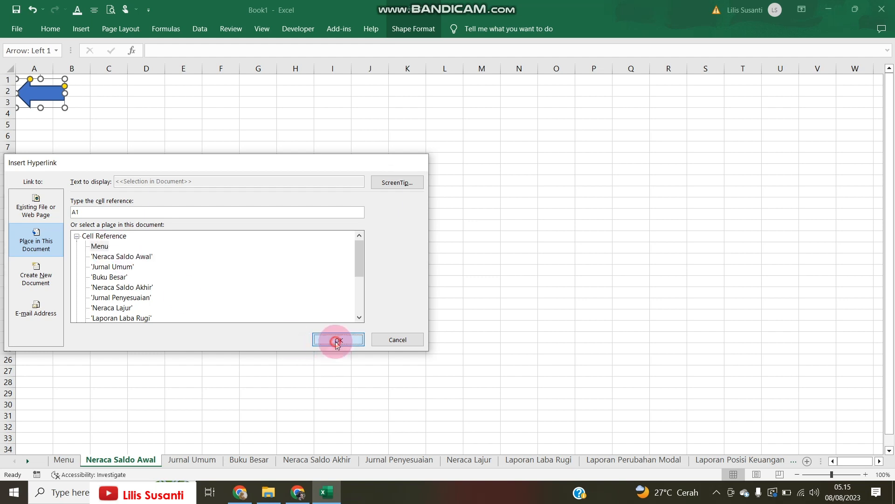
{"action": "left_click", "coordinate": [338, 340]}
{"action": "left_click", "coordinate": [186, 168]}
Test the left arrow's link to the Menu sheet and return through the Neraca Saldo Awal circle
{"action": "left_click", "coordinate": [45, 99]}
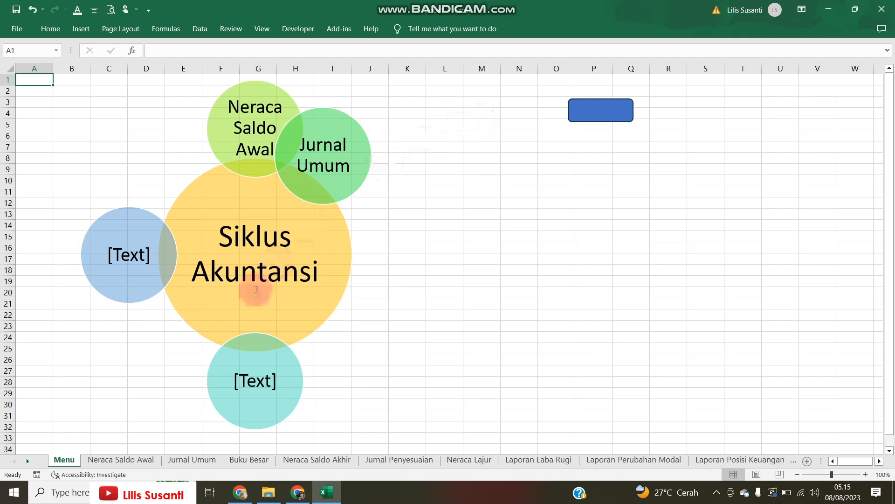
{"action": "left_click", "coordinate": [240, 110]}
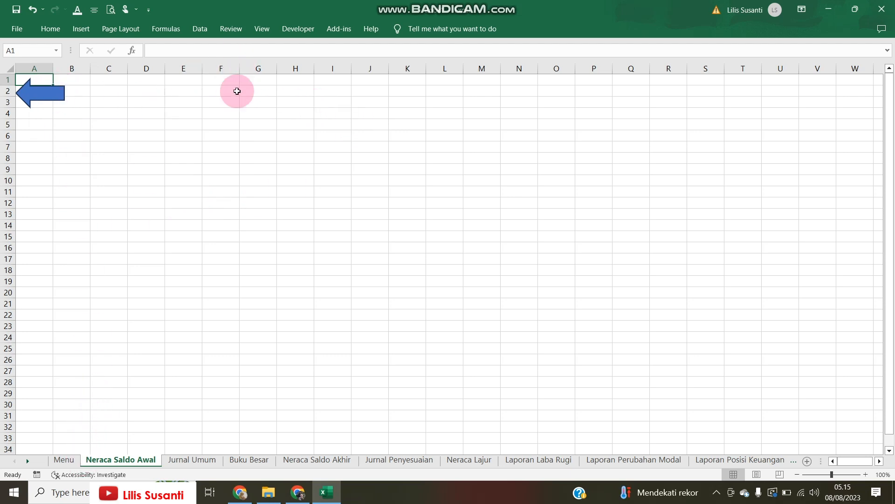
{"action": "left_click", "coordinate": [217, 92]}
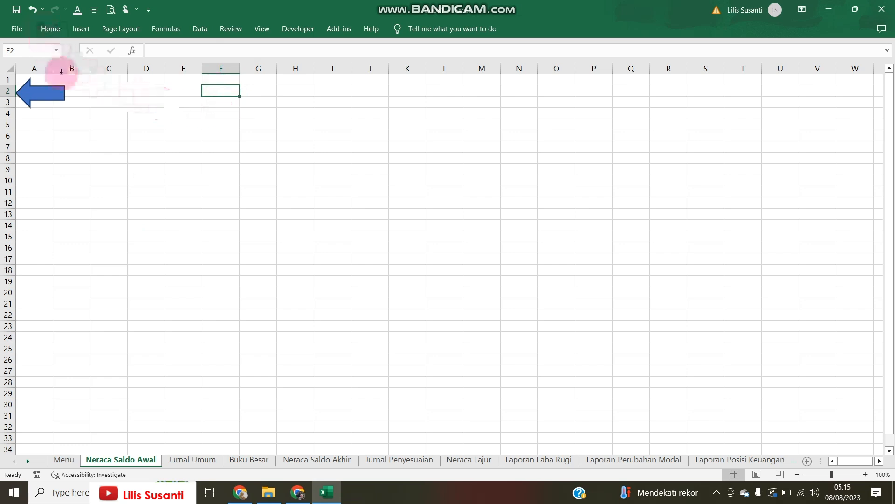
Draw a right block arrow over about cells F1 to G3 of the Neraca Saldo Awal sheet
{"action": "left_click", "coordinate": [81, 29]}
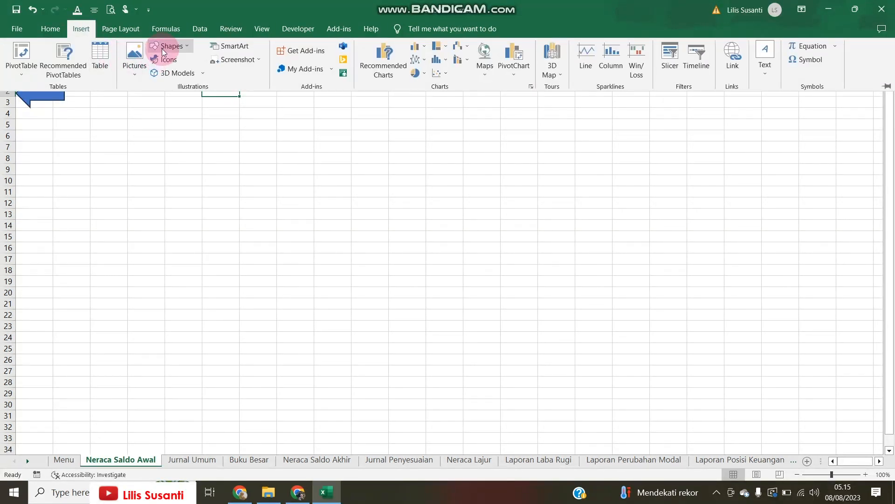
{"action": "left_click", "coordinate": [168, 48]}
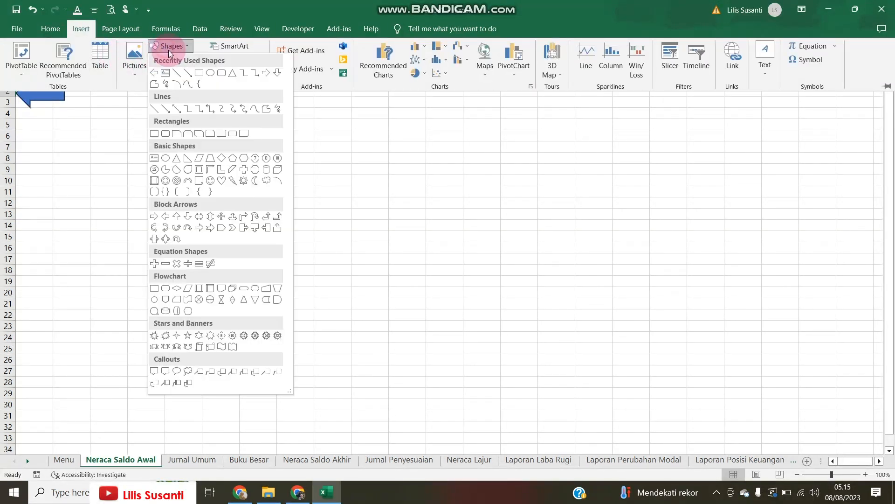
{"action": "left_click", "coordinate": [268, 77]}
{"action": "left_click_drag", "start_coordinate": [205, 106], "coordinate": [226, 93]}
{"action": "left_click", "coordinate": [84, 29]}
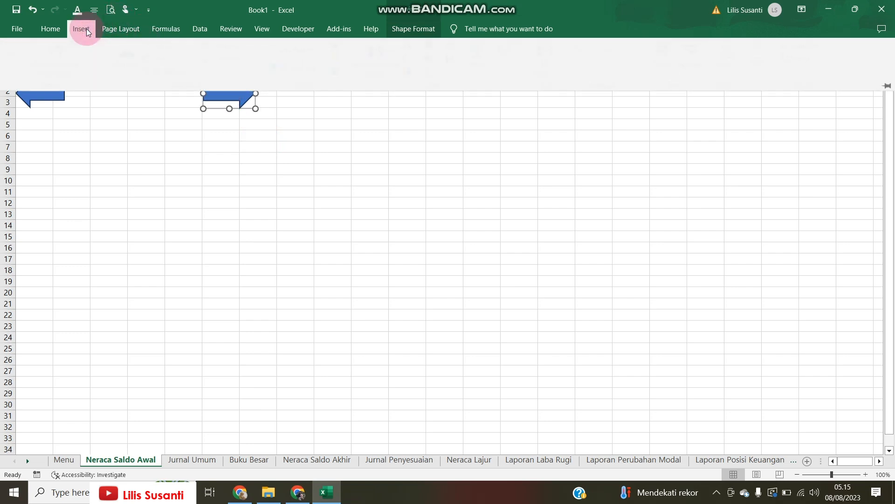
{"action": "left_click", "coordinate": [187, 46]}
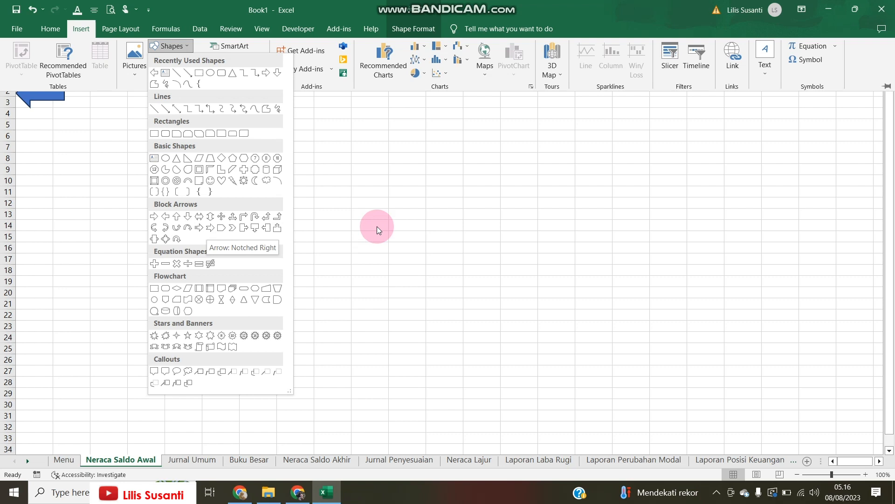
{"action": "left_click", "coordinate": [396, 219]}
{"action": "left_click", "coordinate": [261, 183]}
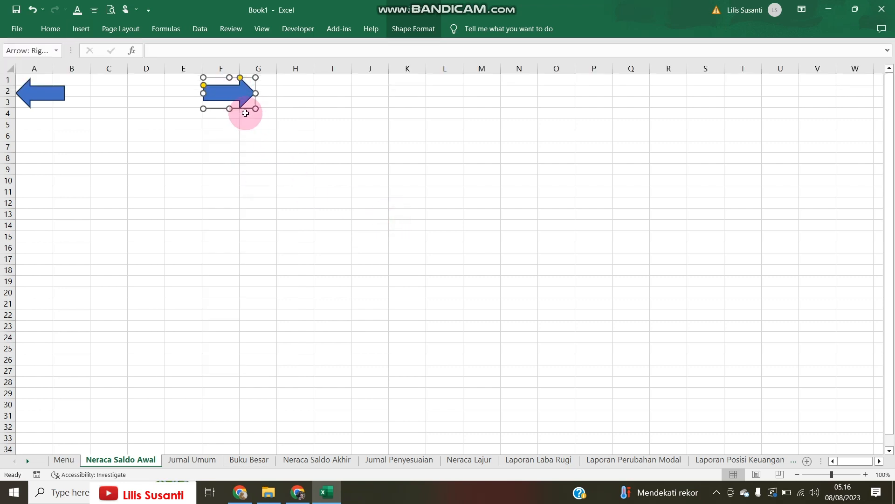
Link the right arrow to cell A1 of the 'Jurnal Umum' sheet in this document and deselect it
{"action": "right_click", "coordinate": [232, 92]}
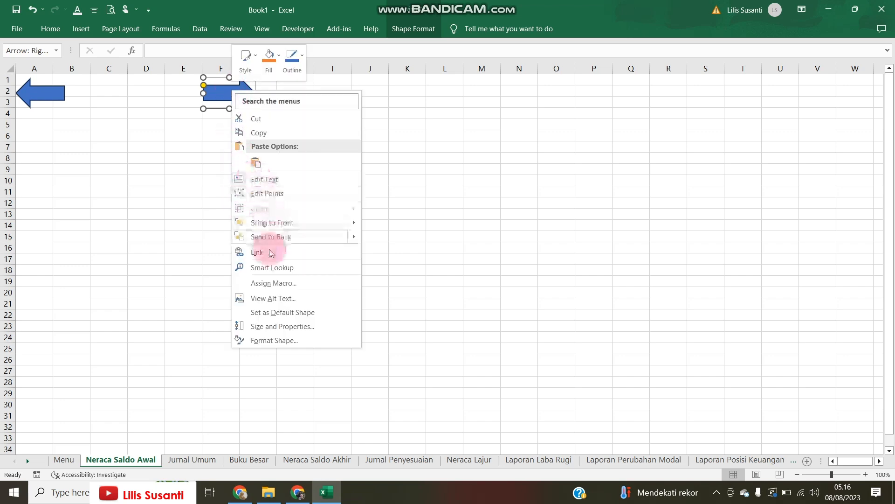
{"action": "left_click", "coordinate": [269, 251]}
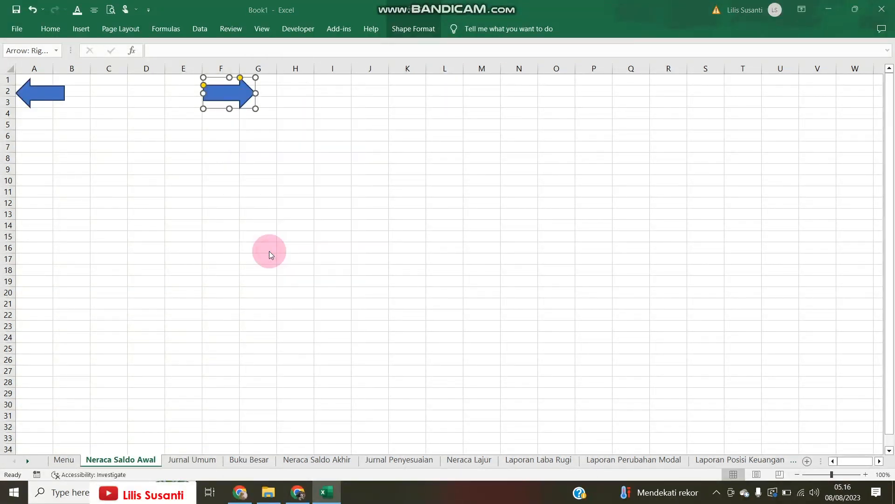
{"action": "left_click", "coordinate": [159, 260]}
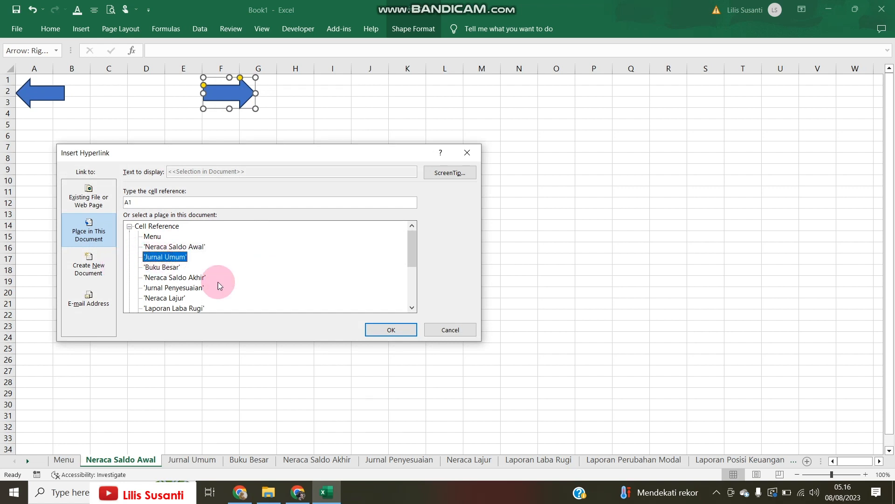
{"action": "left_click", "coordinate": [377, 335]}
{"action": "left_click", "coordinate": [320, 150]}
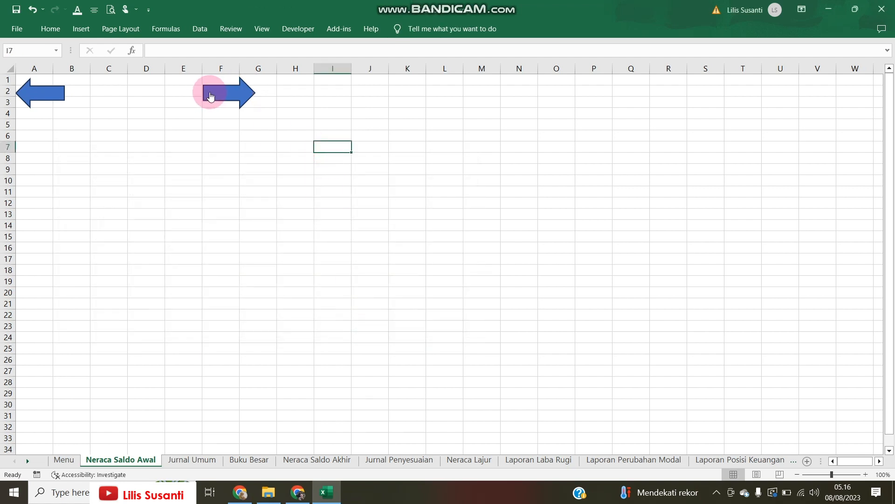
Test the right arrow's link to the Jurnal Umum sheet, return to Neraca Saldo Awal and follow the link again
{"action": "left_click", "coordinate": [210, 97]}
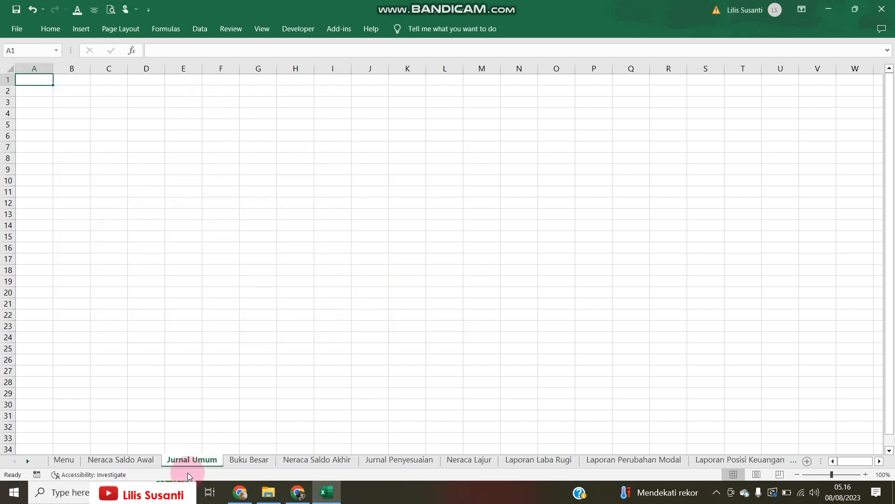
{"action": "left_click", "coordinate": [140, 460]}
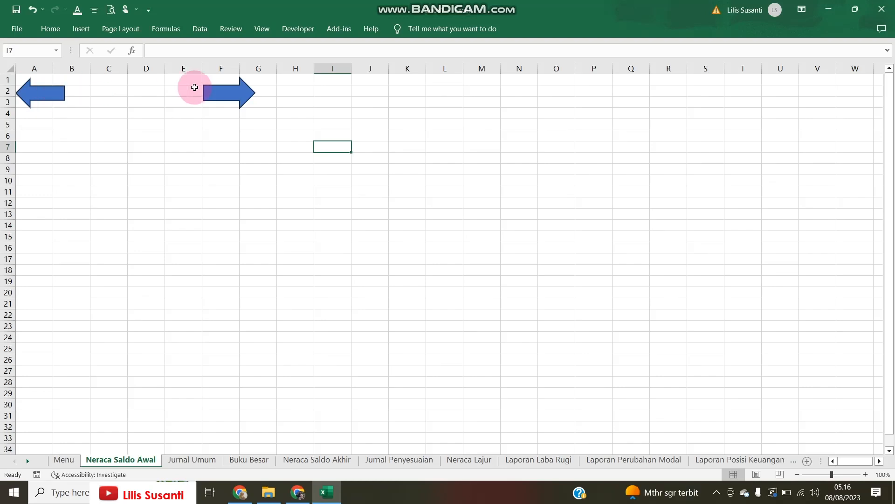
{"action": "left_click", "coordinate": [133, 136]}
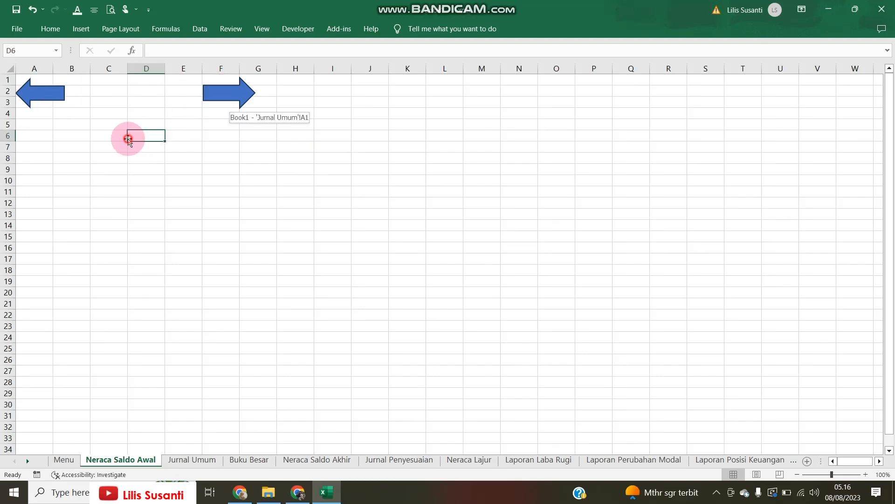
{"action": "left_click", "coordinate": [82, 115]}
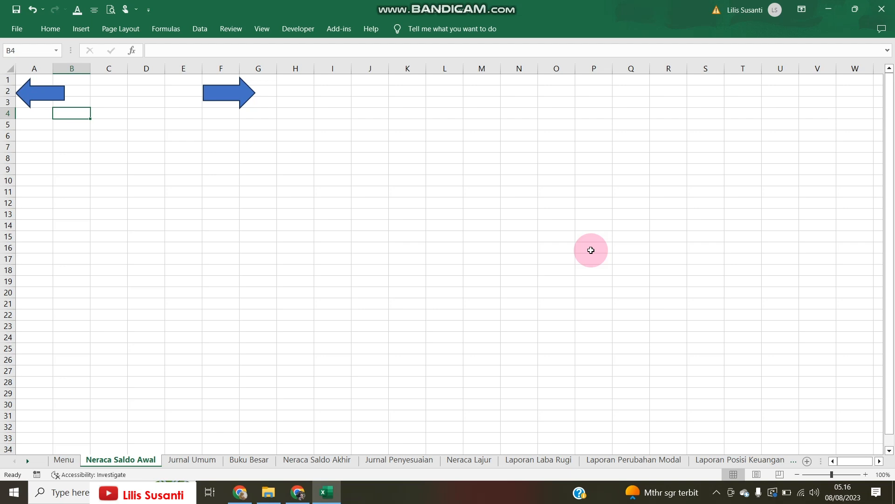
{"action": "left_click", "coordinate": [225, 92]}
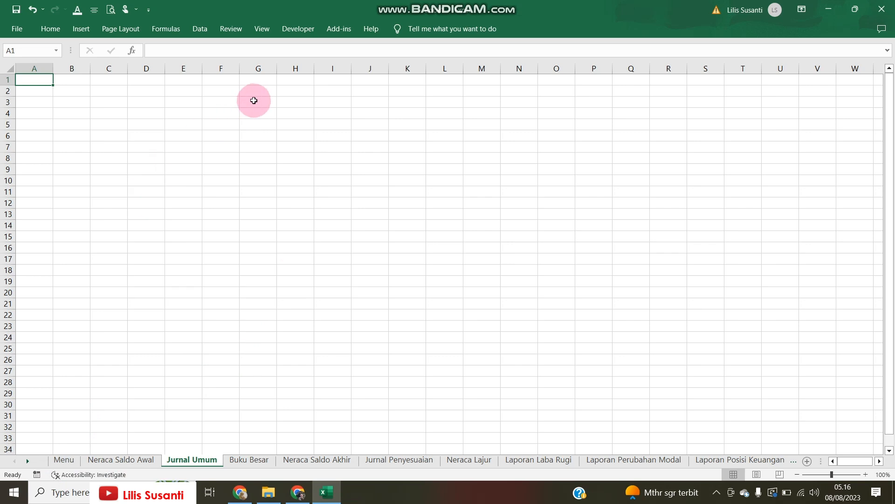
Look through the following sheets, from Buku Besar via Laporan Arus Kas to Neraca Saldo Setelah Penutup
{"action": "left_click", "coordinate": [260, 461]}
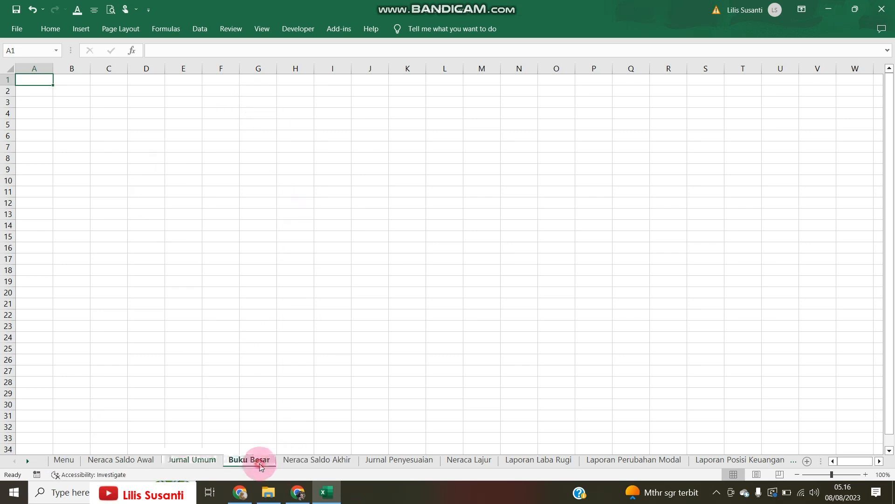
{"action": "left_click", "coordinate": [28, 461]}
{"action": "left_click", "coordinate": [781, 460]}
{"action": "left_click", "coordinate": [28, 461]}
{"action": "left_click", "coordinate": [28, 461]}
{"action": "left_click", "coordinate": [28, 461]}
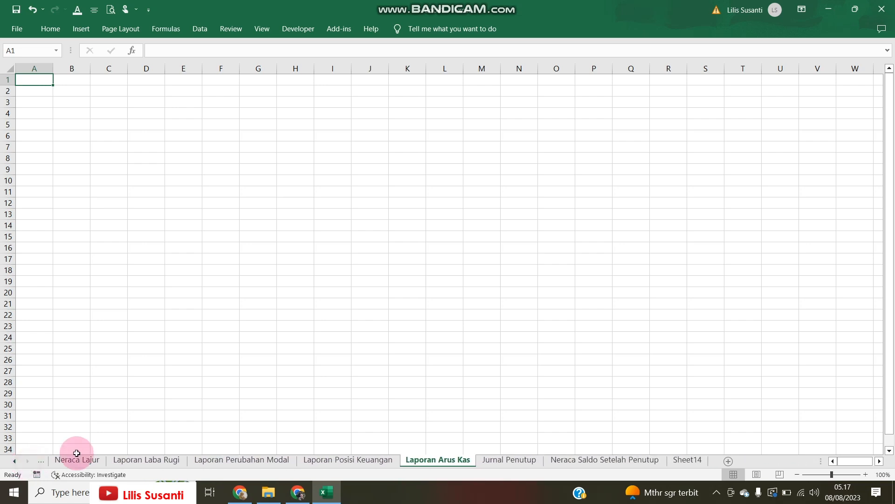
{"action": "left_click", "coordinate": [662, 463]}
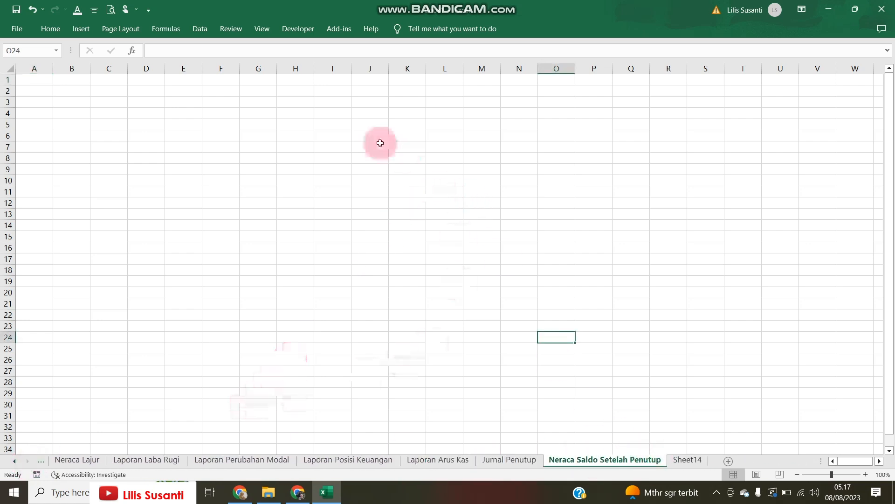
{"action": "left_click", "coordinate": [87, 30]}
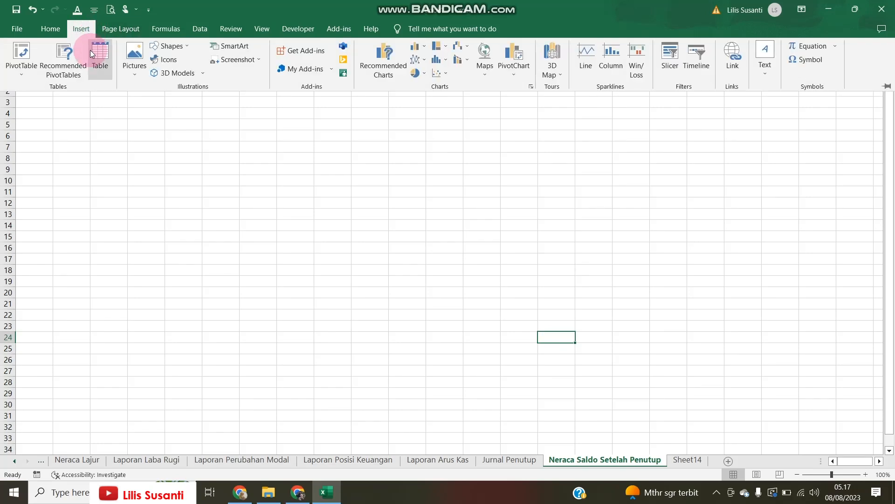
{"action": "left_click", "coordinate": [186, 47]}
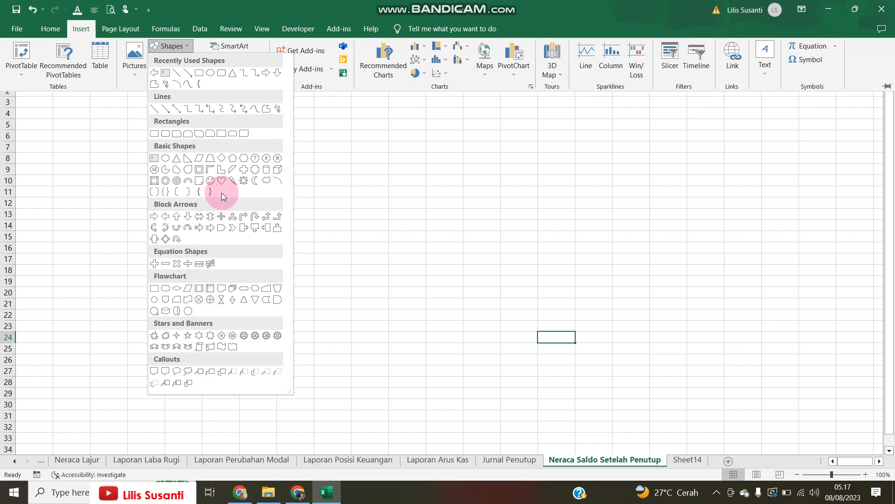
{"action": "left_click", "coordinate": [385, 131]}
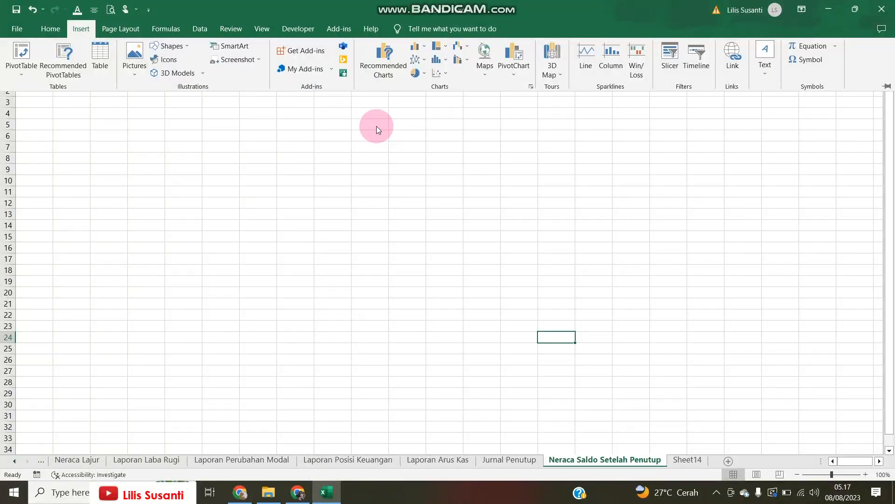
Open Google Chrome and search Google for "gambar home"
{"action": "left_click", "coordinate": [64, 492]}
{"action": "left_click", "coordinate": [340, 229]}
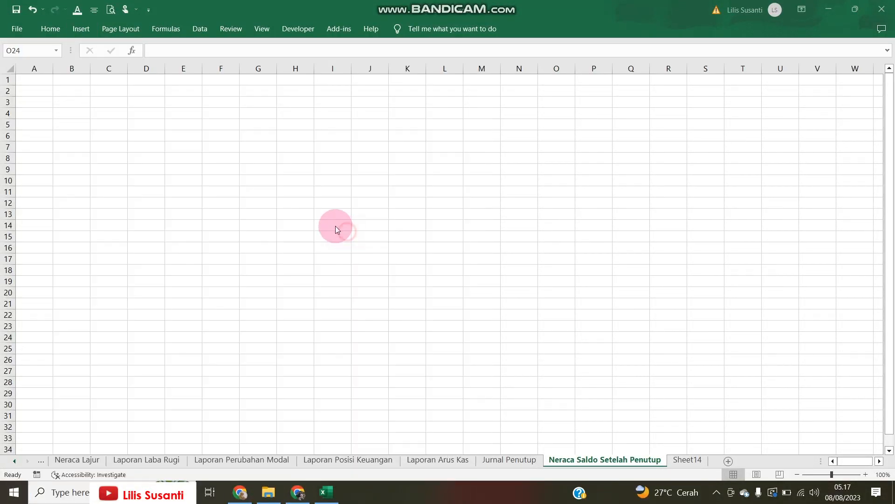
{"action": "left_click", "coordinate": [305, 332]}
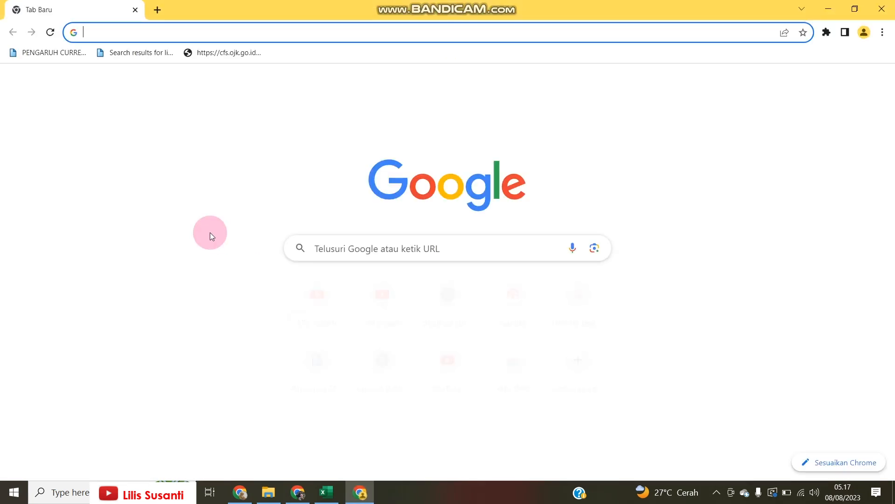
{"action": "left_click", "coordinate": [332, 244]}
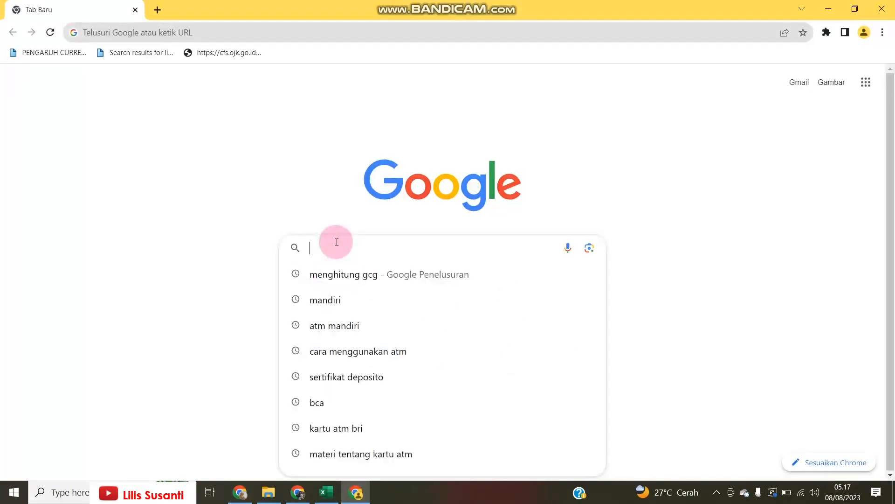
{"action": "type", "text": "gambar home"}
{"action": "key", "text": "Return"}
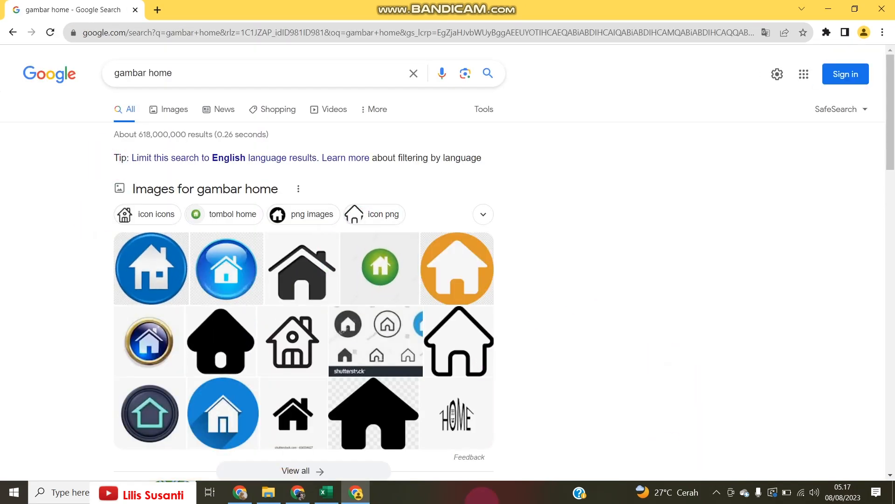
Open the Snipping Tool and capture the glossy blue round house icon from the image results
{"action": "left_click", "coordinate": [65, 479]}
{"action": "type", "text": "s"}
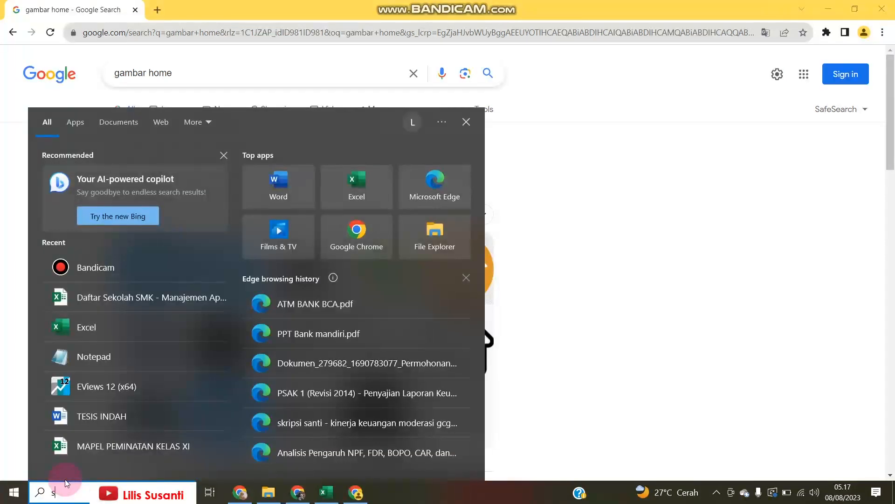
{"action": "type", "text": "nipping"}
{"action": "left_click", "coordinate": [132, 176]}
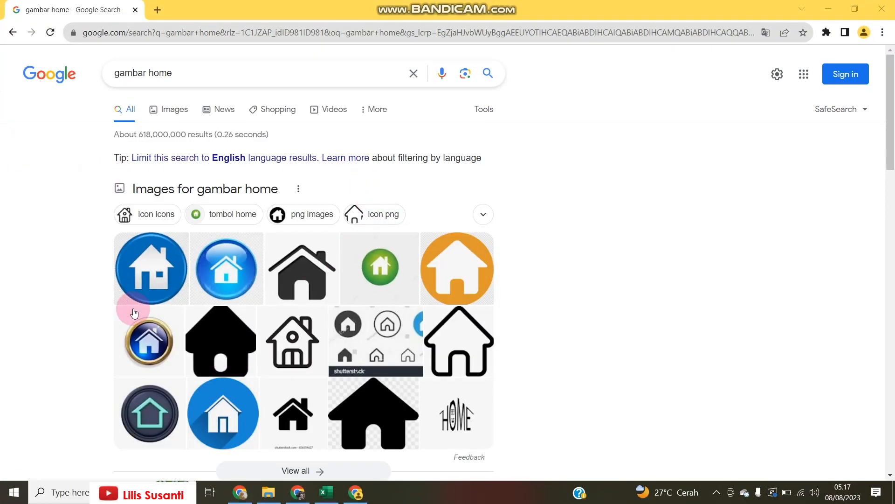
{"action": "left_click", "coordinate": [490, 123]}
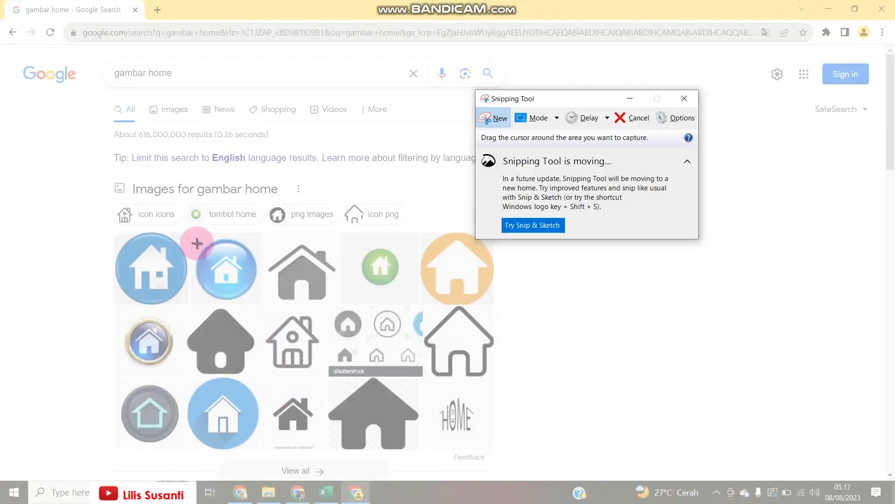
{"action": "left_click_drag", "start_coordinate": [195, 238], "coordinate": [255, 297]}
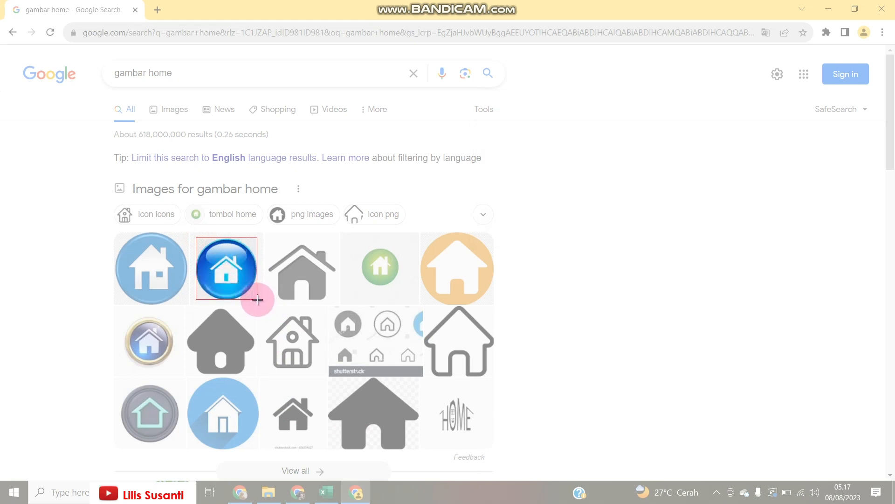
{"action": "left_click_drag", "start_coordinate": [258, 300], "coordinate": [257, 300]}
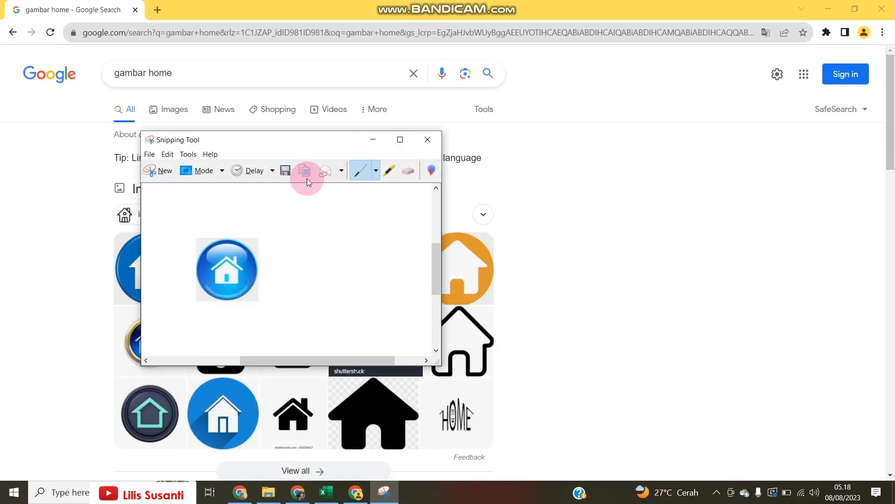
Switch to Excel, paste the home icon into Neraca Saldo Setelah Penutup and shrink it over about cells A1 to B4
{"action": "left_click", "coordinate": [313, 494]}
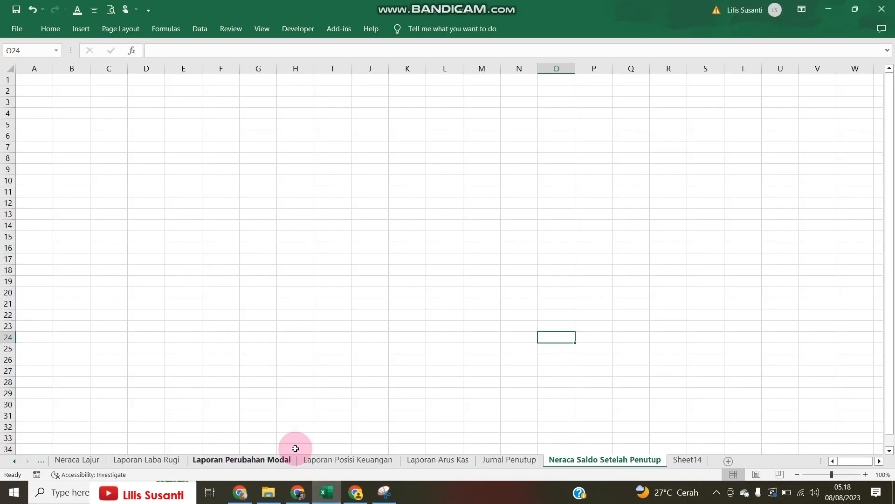
{"action": "right_click", "coordinate": [245, 124]}
{"action": "left_click", "coordinate": [262, 194]}
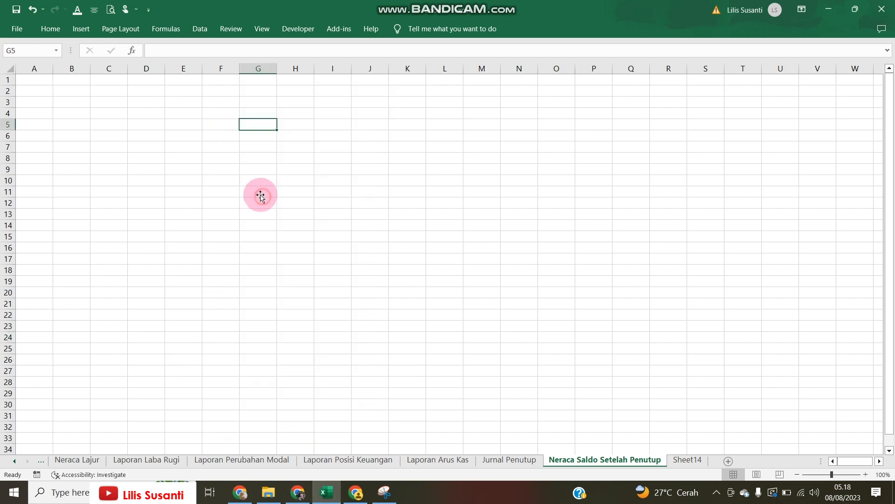
{"action": "left_click_drag", "start_coordinate": [278, 167], "coordinate": [56, 113]}
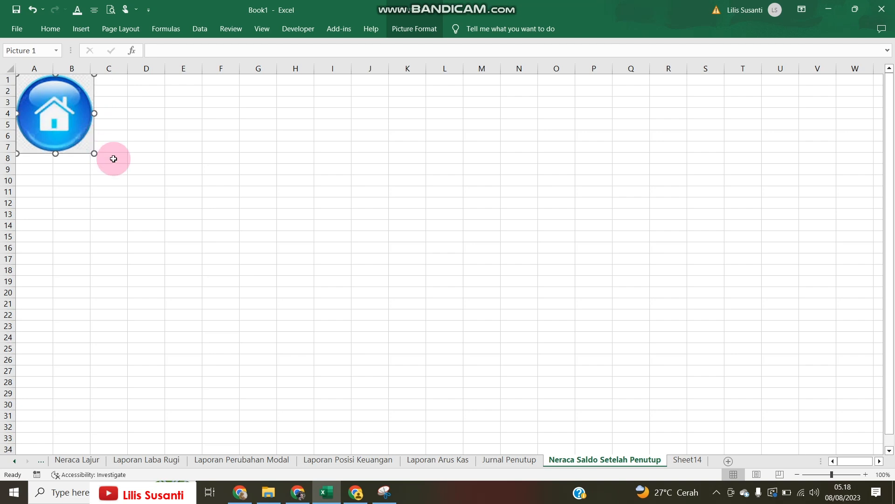
{"action": "left_click_drag", "start_coordinate": [94, 154], "coordinate": [63, 122]}
Link the home icon to cell A1 of the Menu sheet in this document and test the link
{"action": "right_click", "coordinate": [37, 98]}
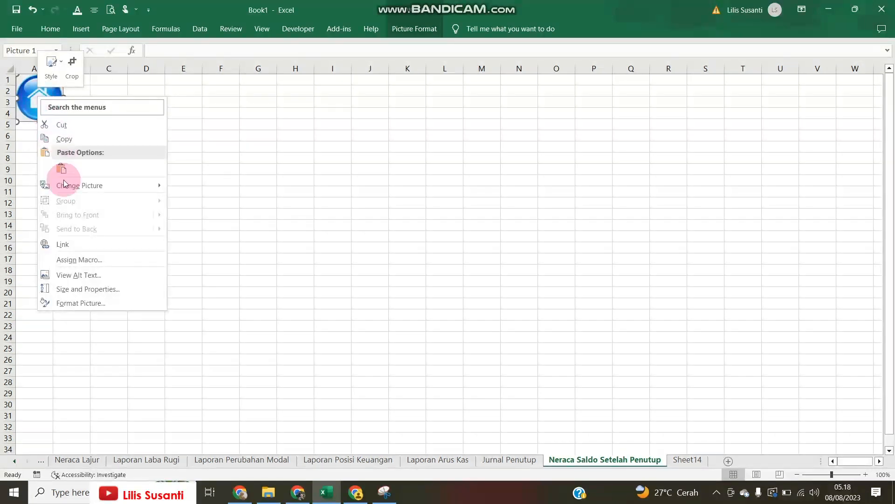
{"action": "left_click", "coordinate": [96, 236]}
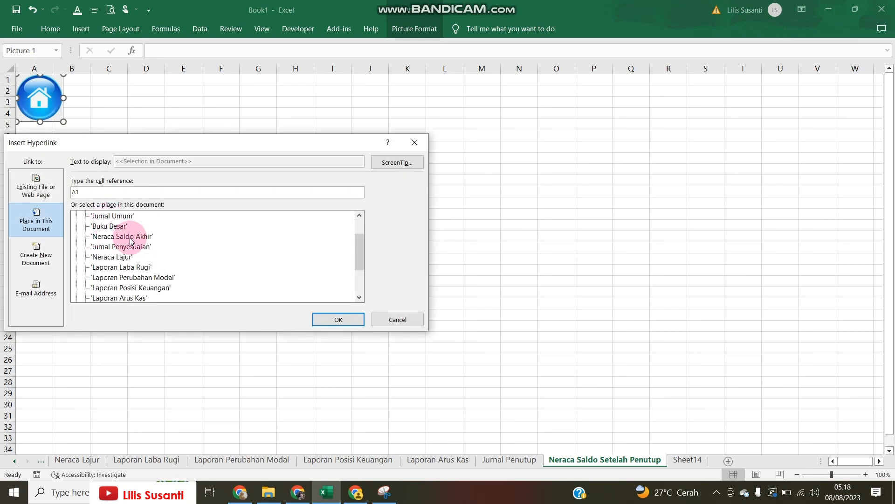
{"action": "scroll", "coordinate": [109, 231], "scroll_direction": "up", "scroll_amount": 1}
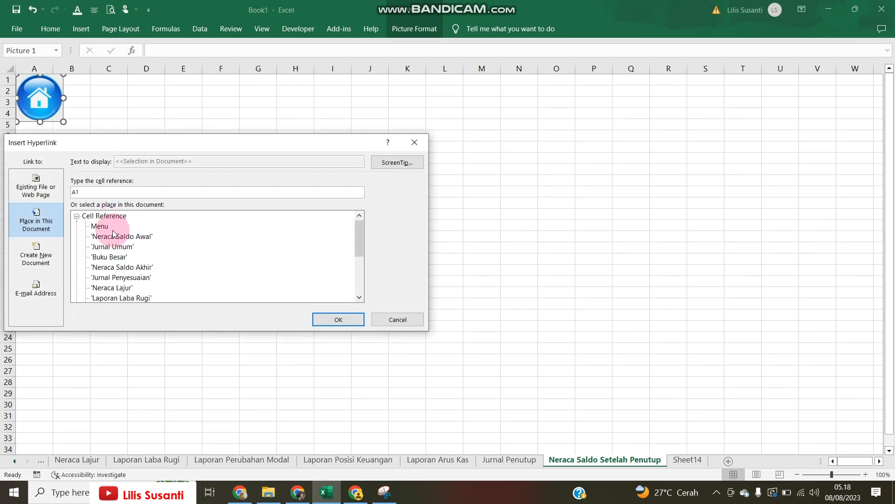
{"action": "left_click", "coordinate": [338, 320]}
{"action": "left_click", "coordinate": [178, 171]}
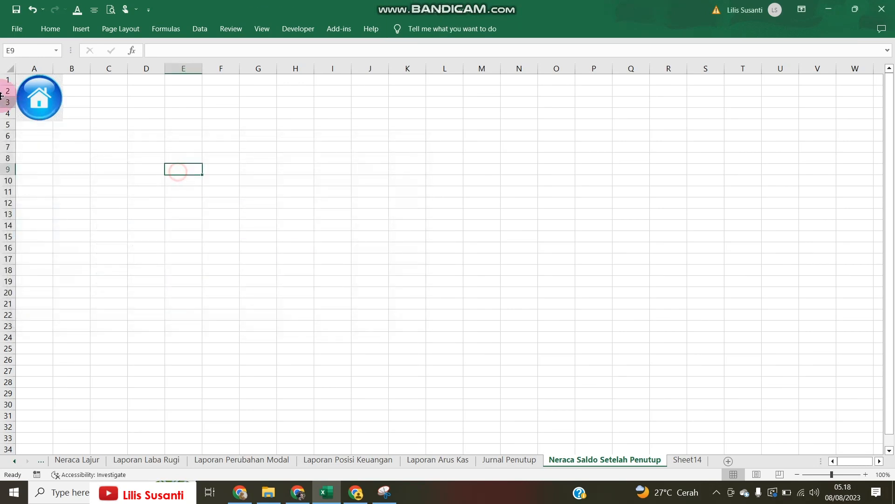
{"action": "left_click", "coordinate": [38, 103]}
{"action": "left_click", "coordinate": [529, 213]}
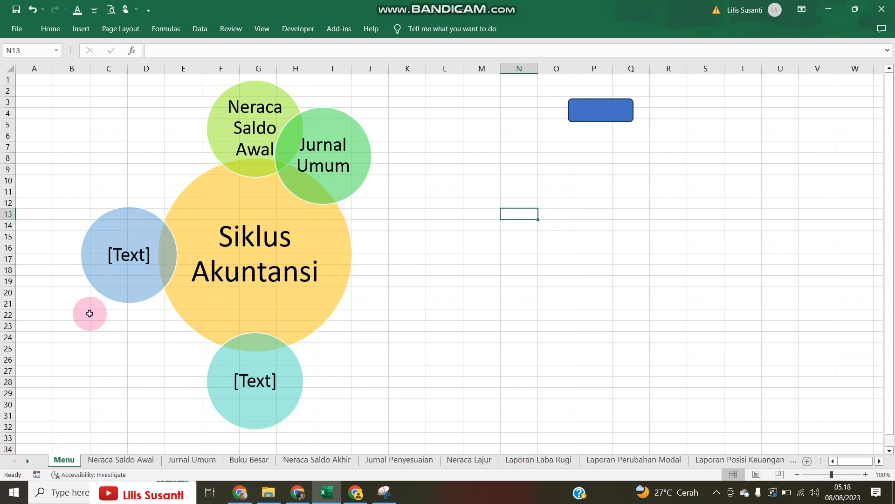
Label the empty blue circle of the Menu SmartArt NSSP and move it up beside the Neraca Saldo Awal circle
{"action": "left_click", "coordinate": [142, 281]}
{"action": "left_click_drag", "start_coordinate": [142, 281], "coordinate": [197, 192]}
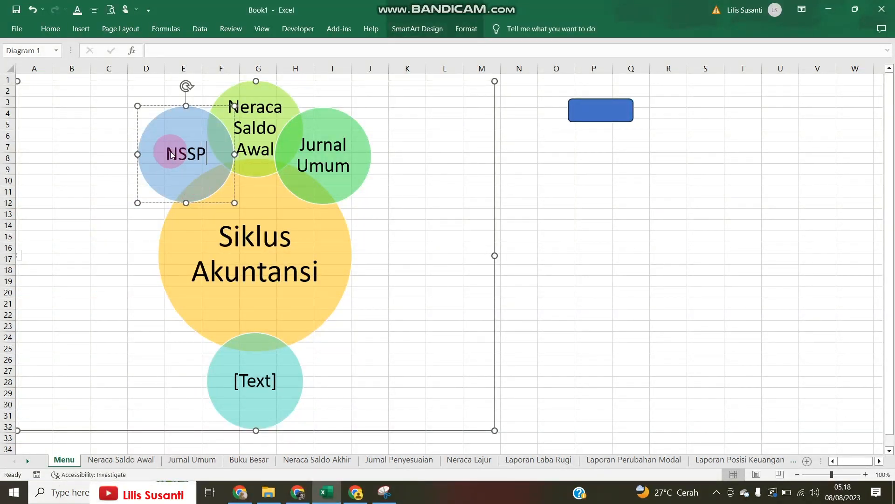
{"action": "left_click", "coordinate": [122, 214]}
Link the NSSP circle to cell A1 of the 'Neraca Saldo Setelah Penutup' sheet in this document
{"action": "left_click", "coordinate": [176, 178]}
{"action": "left_click_drag", "start_coordinate": [179, 194], "coordinate": [204, 189]}
{"action": "right_click", "coordinate": [190, 175]}
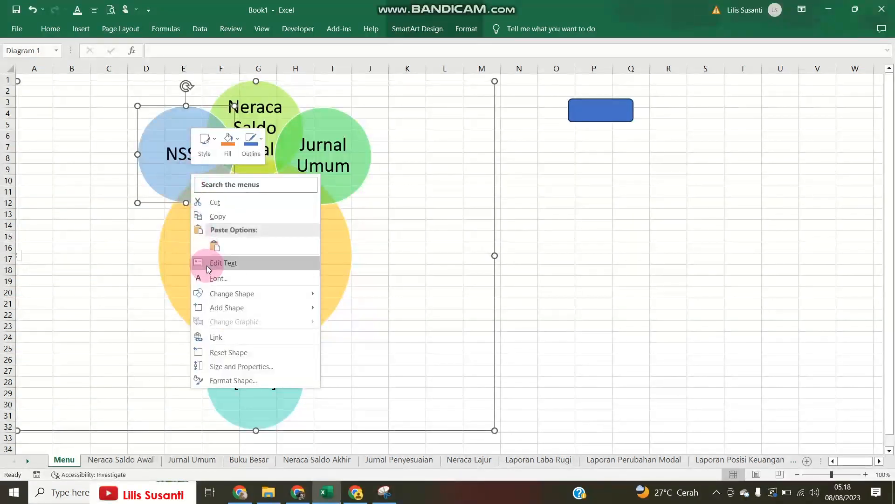
{"action": "left_click", "coordinate": [216, 337]}
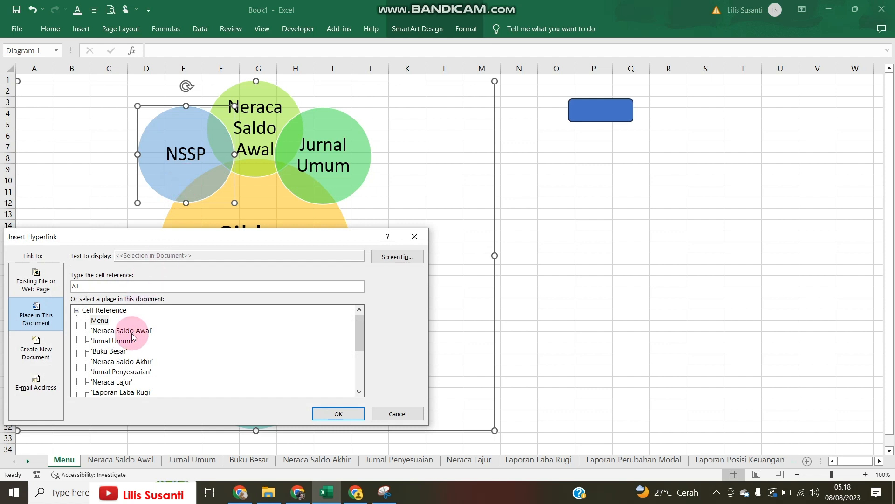
{"action": "scroll", "coordinate": [131, 350], "scroll_direction": "down", "scroll_amount": 3}
{"action": "left_click", "coordinate": [133, 363]}
{"action": "left_click", "coordinate": [321, 411]}
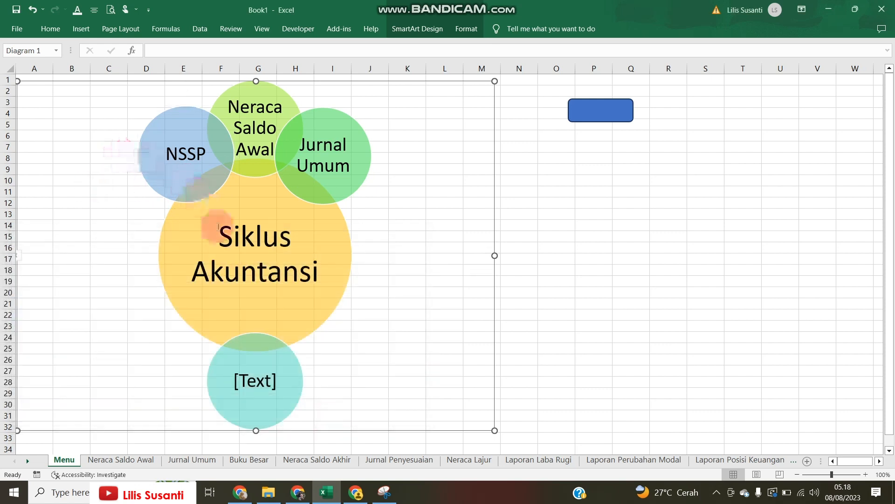
Widen the Siklus Akuntansi circle to an ellipse over about C5 to K28 and move the NSSP circle up level with Neraca Saldo Awal
{"action": "left_click", "coordinate": [302, 229]}
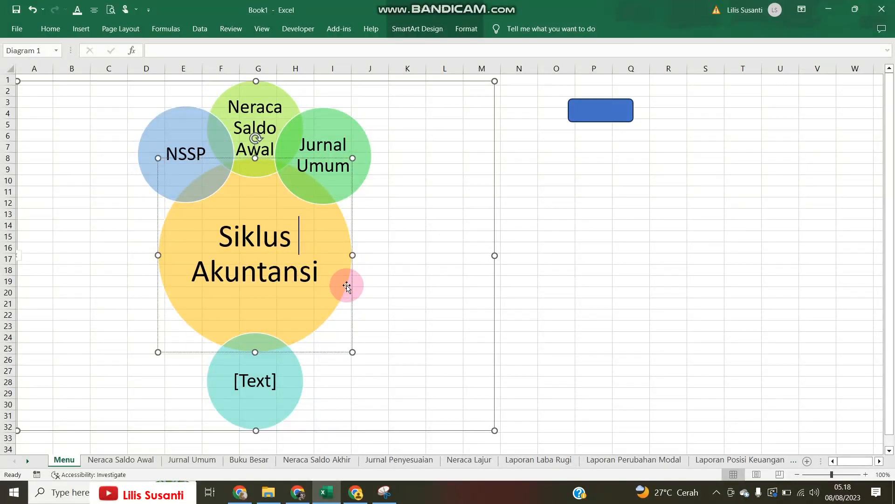
{"action": "left_click_drag", "start_coordinate": [353, 352], "coordinate": [429, 385]}
{"action": "left_click", "coordinate": [257, 196]}
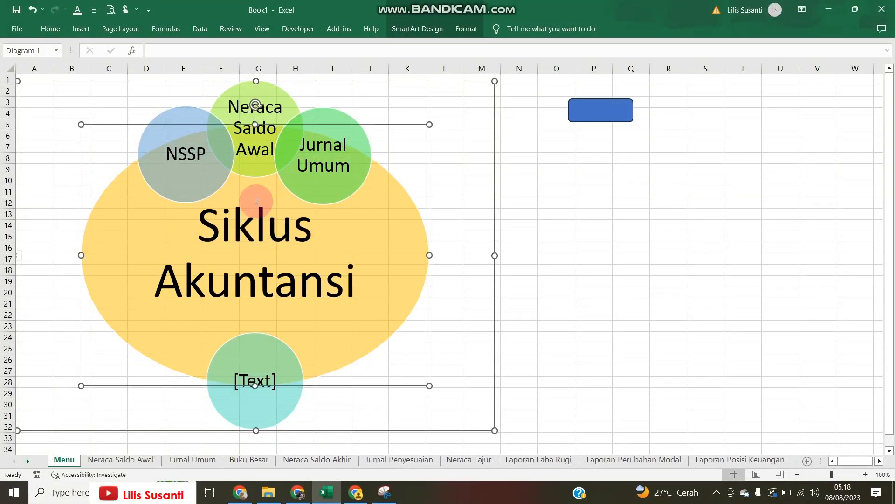
{"action": "left_click_drag", "start_coordinate": [176, 127], "coordinate": [172, 100]}
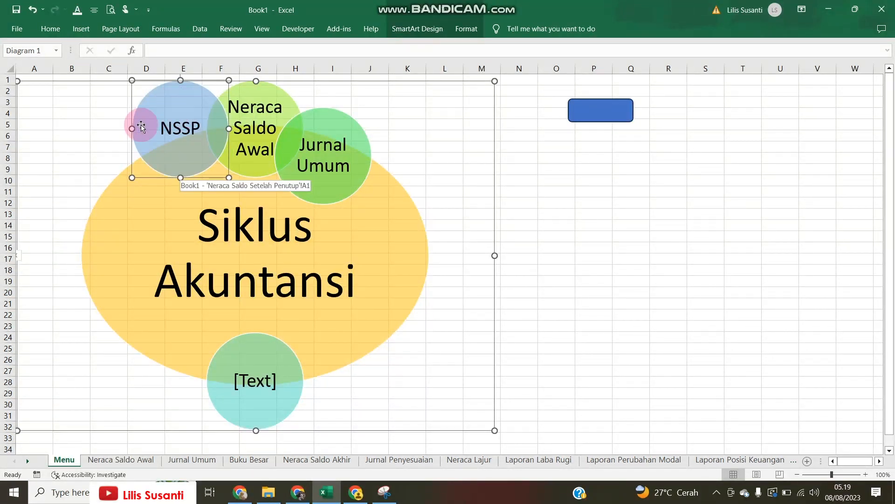
{"action": "left_click", "coordinate": [513, 169]}
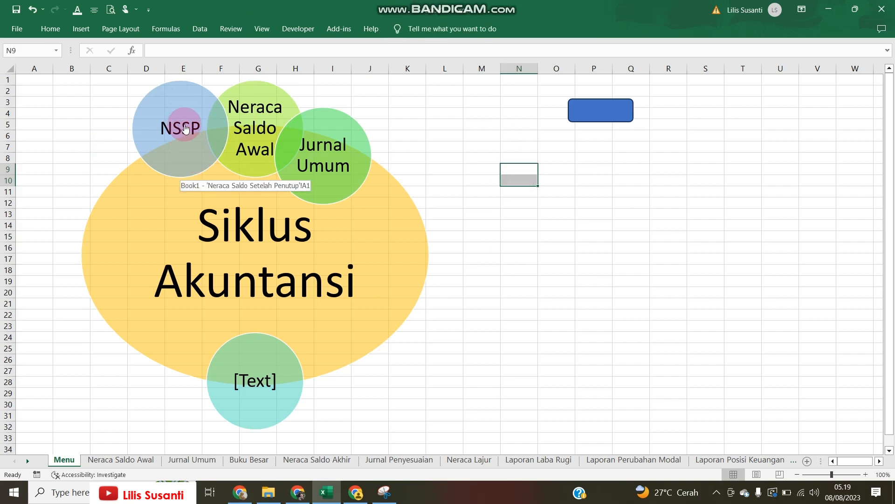
Test the NSSP circle's link to Neraca Saldo Setelah Penutup and return to Menu through the home icon
{"action": "left_click", "coordinate": [176, 111]}
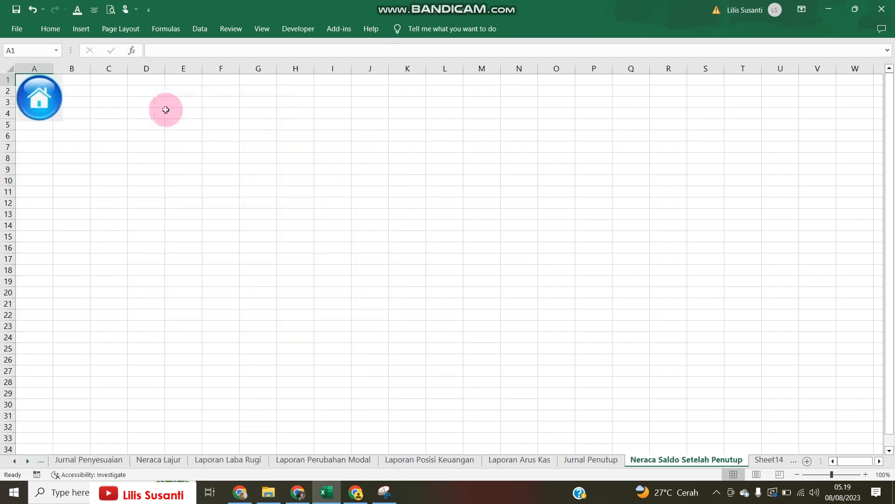
{"action": "left_click", "coordinate": [97, 134]}
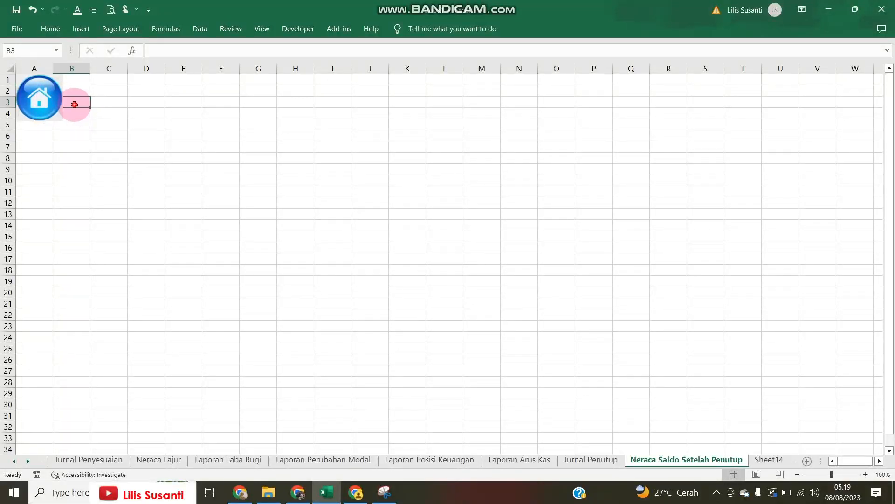
{"action": "left_click", "coordinate": [44, 101]}
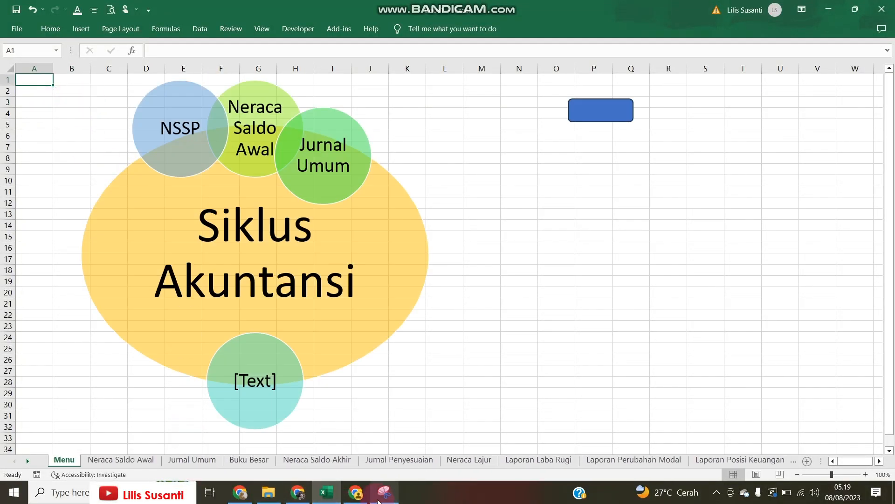
Paste the home icon from the Snipping Tool into the Jurnal Umum sheet and shrink it over about cells F1 to G3
{"action": "left_click", "coordinate": [379, 501]}
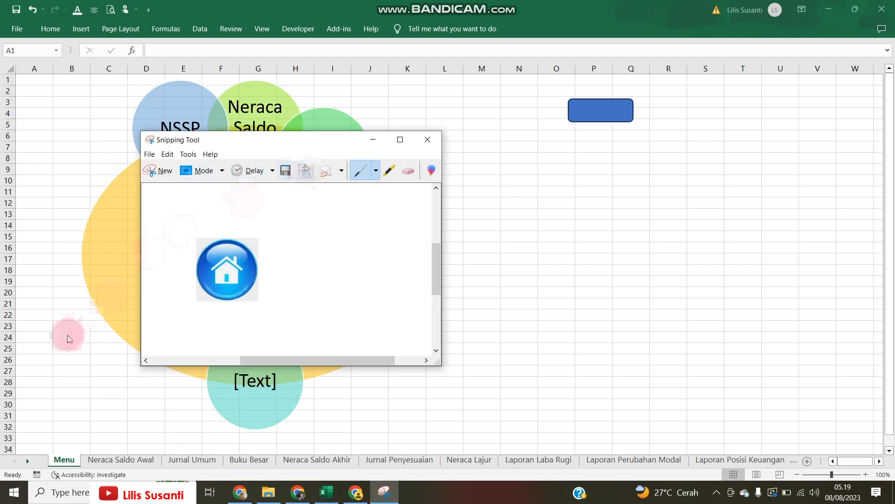
{"action": "left_click", "coordinate": [55, 344]}
{"action": "left_click", "coordinate": [179, 465]}
{"action": "left_click", "coordinate": [210, 234]}
{"action": "right_click", "coordinate": [210, 234]}
{"action": "left_click", "coordinate": [234, 265]}
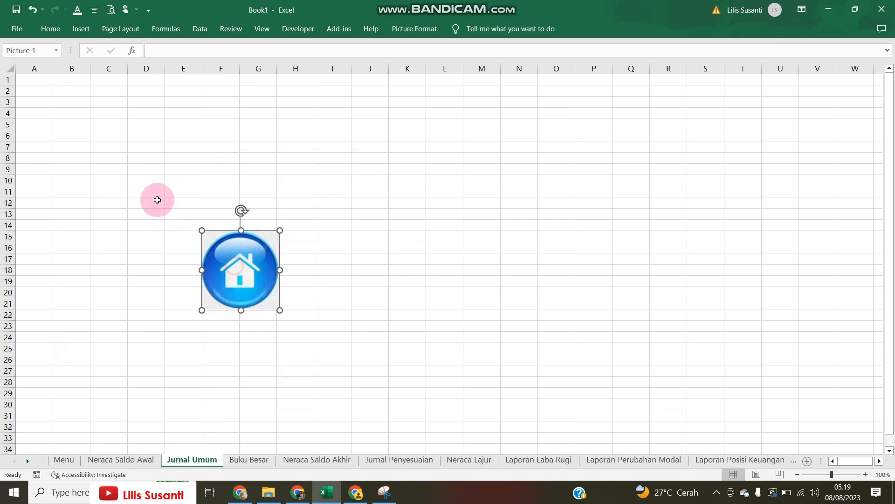
{"action": "left_click_drag", "start_coordinate": [278, 230], "coordinate": [256, 96]}
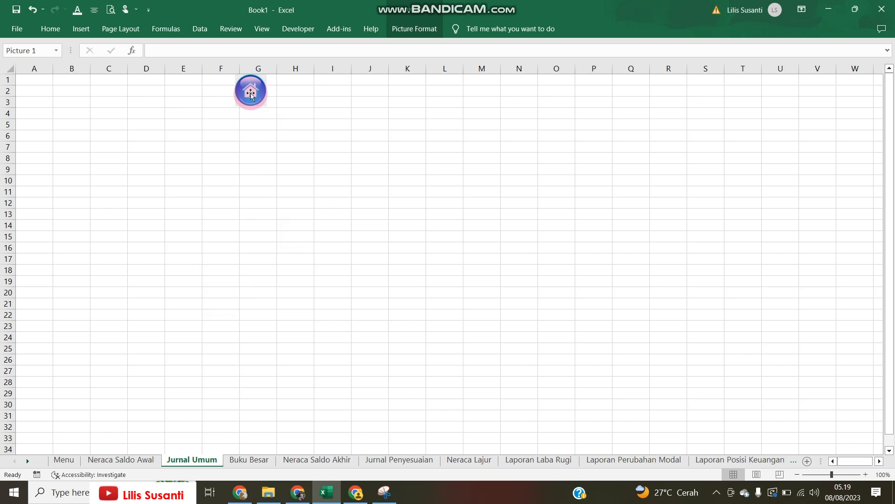
Link the home icon on the Jurnal Umum sheet to cell A1 of the Menu sheet in this document
{"action": "right_click", "coordinate": [251, 93]}
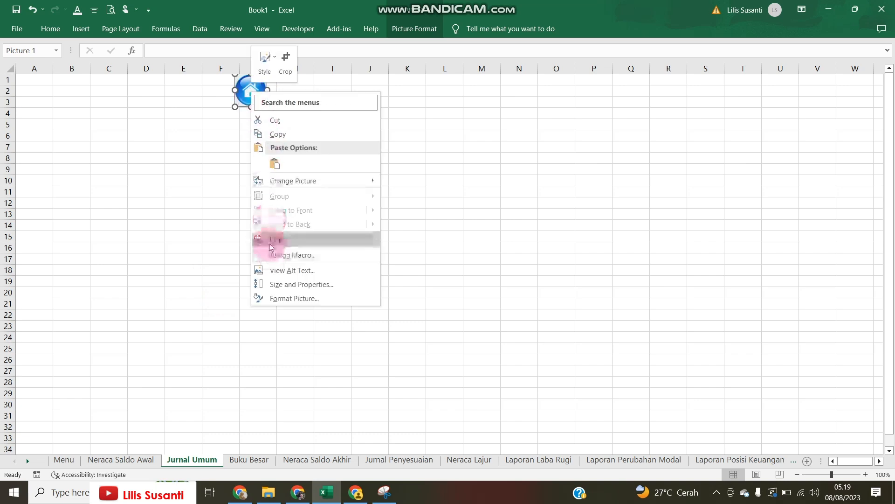
{"action": "left_click", "coordinate": [263, 237]}
{"action": "left_click", "coordinate": [89, 219]}
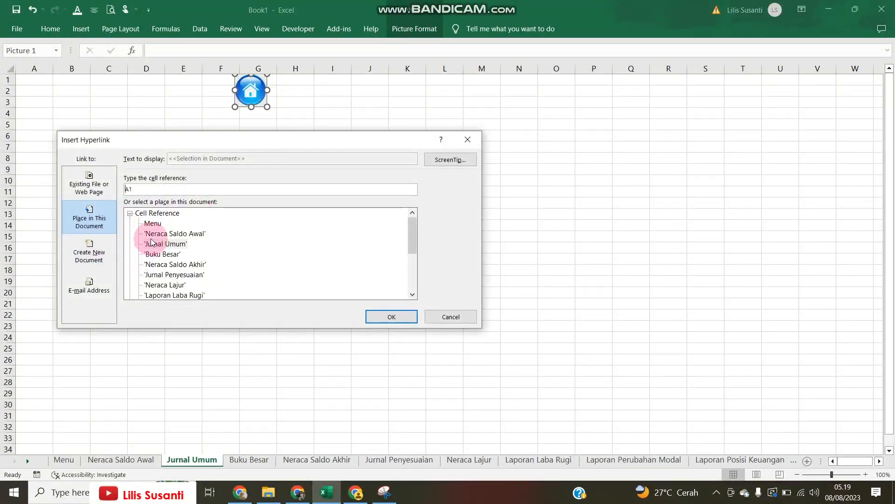
{"action": "left_click", "coordinate": [387, 316]}
{"action": "left_click", "coordinate": [333, 202]}
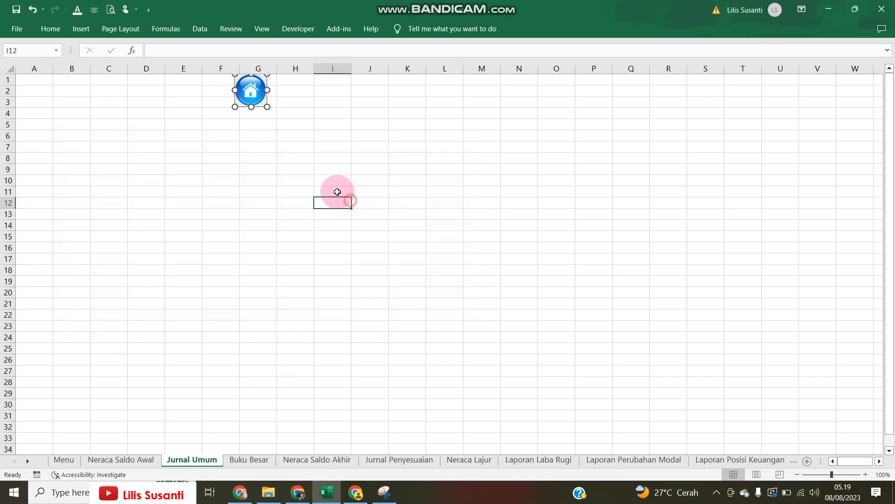
Test the Jurnal Umum home icon's link to Menu, check the arrows on the Neraca Saldo Awal sheet and return to Jurnal Umum
{"action": "left_click", "coordinate": [254, 96]}
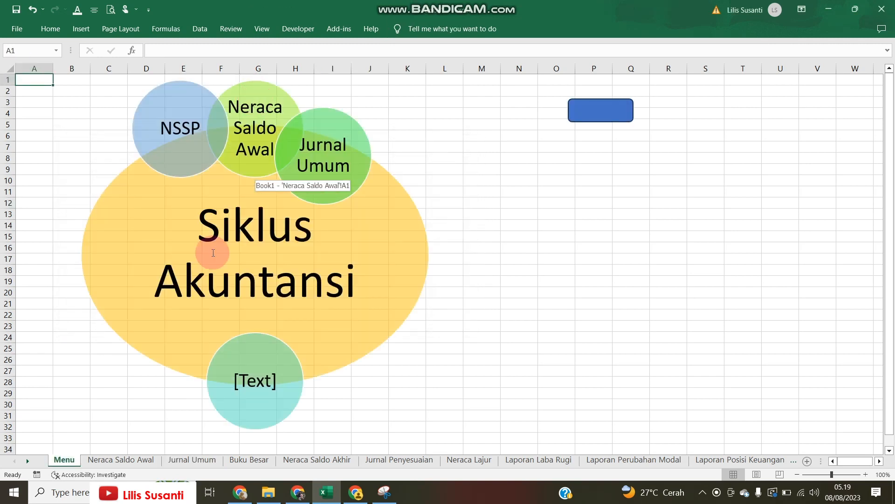
{"action": "left_click", "coordinate": [177, 459]}
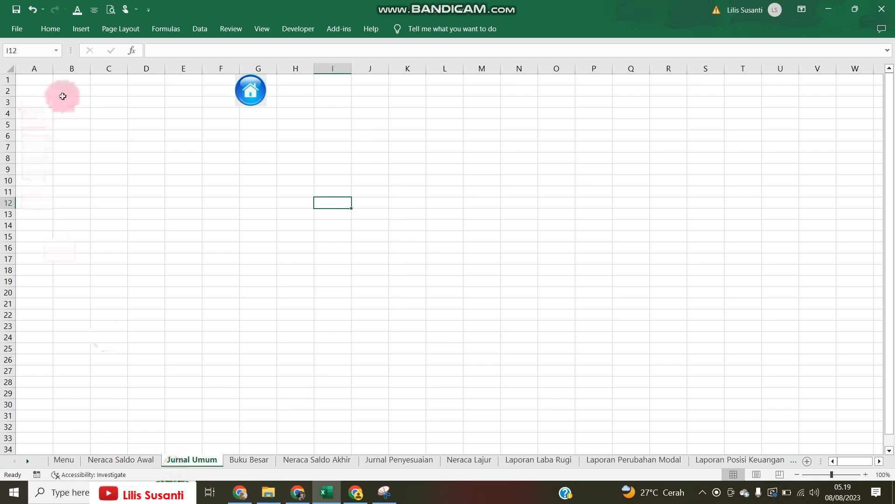
{"action": "left_click", "coordinate": [87, 90]}
{"action": "left_click", "coordinate": [122, 461]}
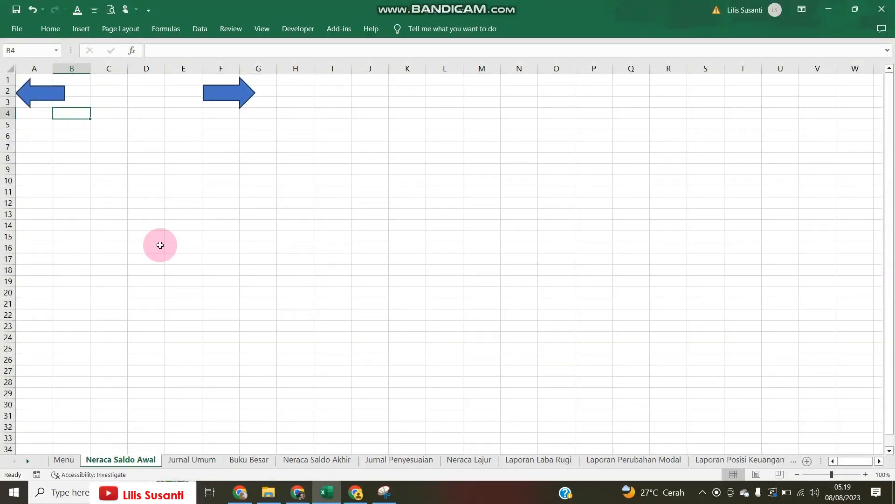
{"action": "left_click", "coordinate": [186, 462]}
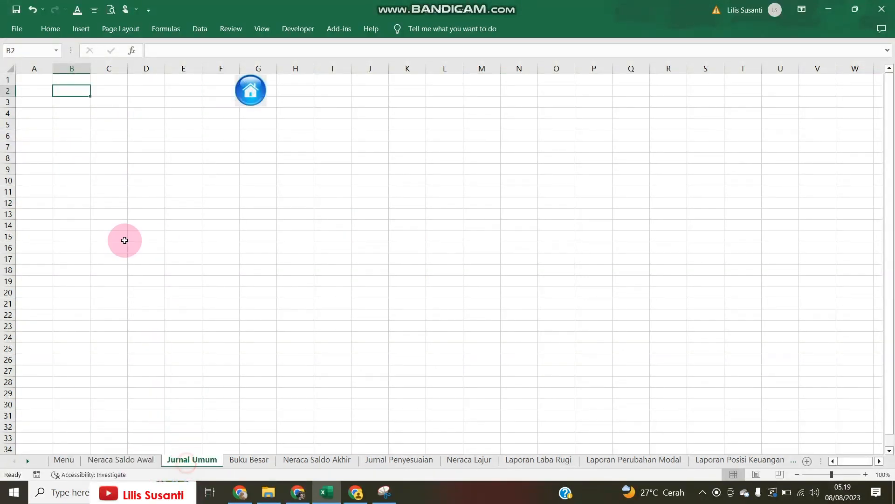
Insert a striped right arrow on the Jurnal Umum sheet over about cells E1 to F4, beside the home icon
{"action": "left_click", "coordinate": [87, 29]}
{"action": "left_click", "coordinate": [170, 45]}
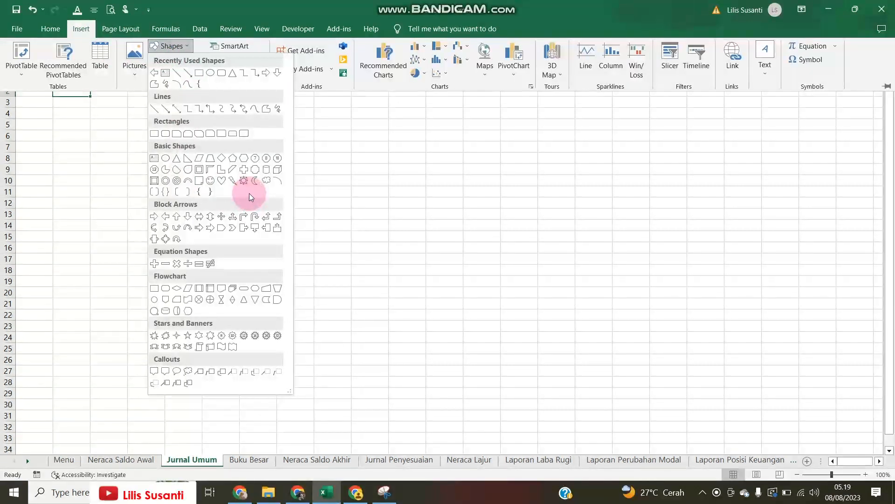
{"action": "left_click", "coordinate": [201, 232]}
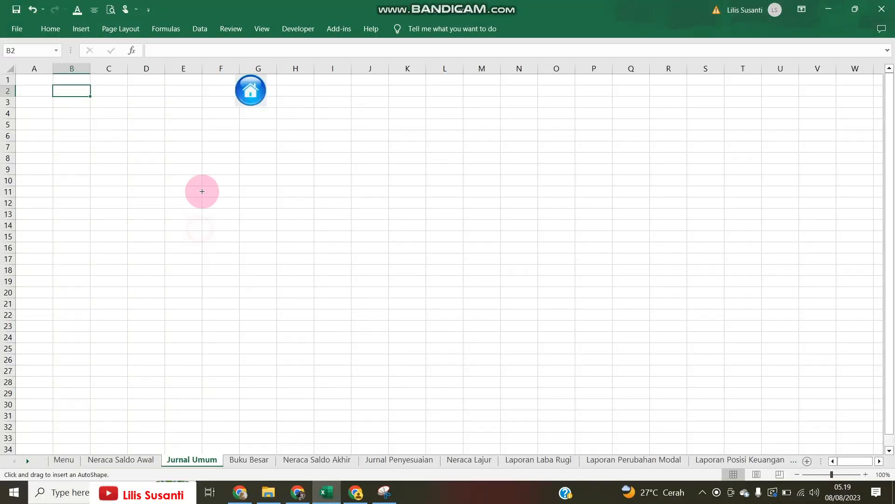
{"action": "left_click_drag", "start_coordinate": [146, 79], "coordinate": [209, 90]}
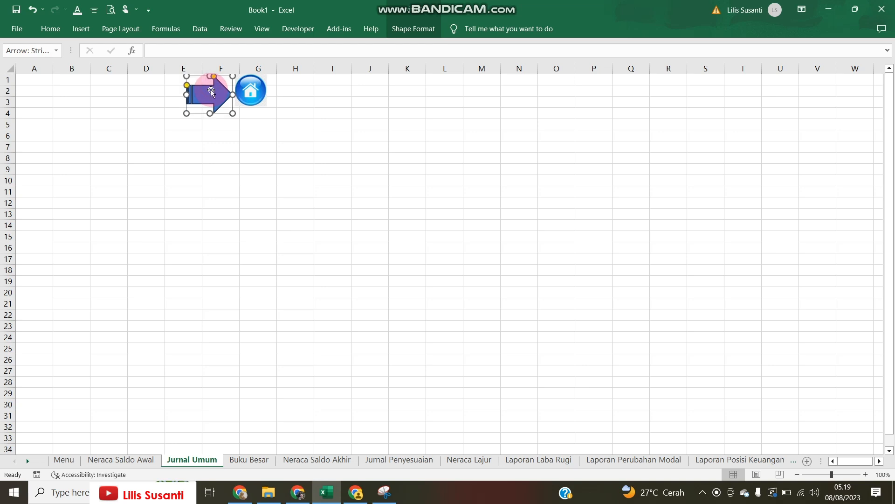
Duplicate the striped arrow, rotate the copy to point left and place it over about cells A1 to B4
{"action": "right_click", "coordinate": [210, 90]}
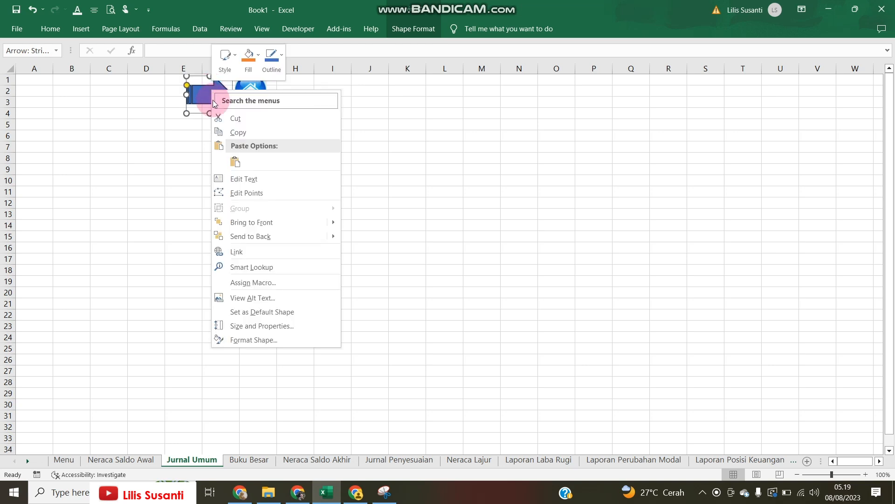
{"action": "left_click", "coordinate": [224, 130]}
{"action": "right_click", "coordinate": [266, 139]}
{"action": "left_click", "coordinate": [291, 212]}
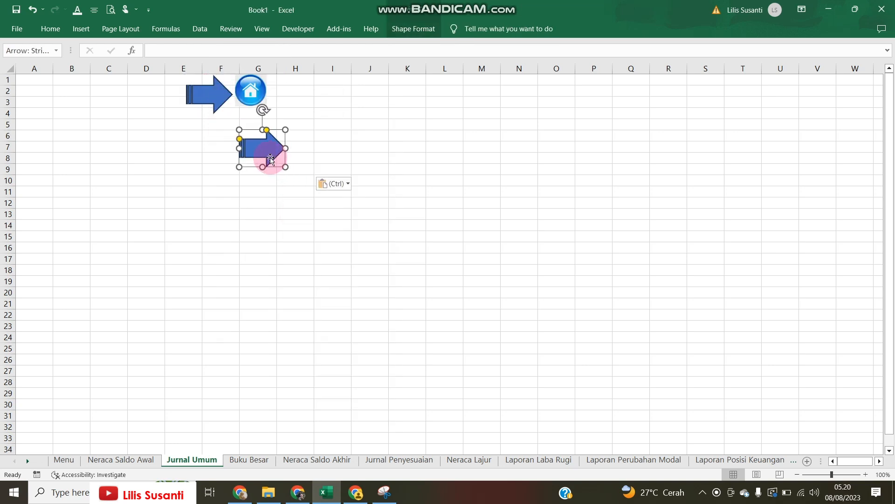
{"action": "left_click_drag", "start_coordinate": [263, 111], "coordinate": [38, 98]}
Link the left-pointing arrow to cell A1 of the 'Neraca Saldo Awal' sheet in this document
{"action": "right_click", "coordinate": [38, 98]}
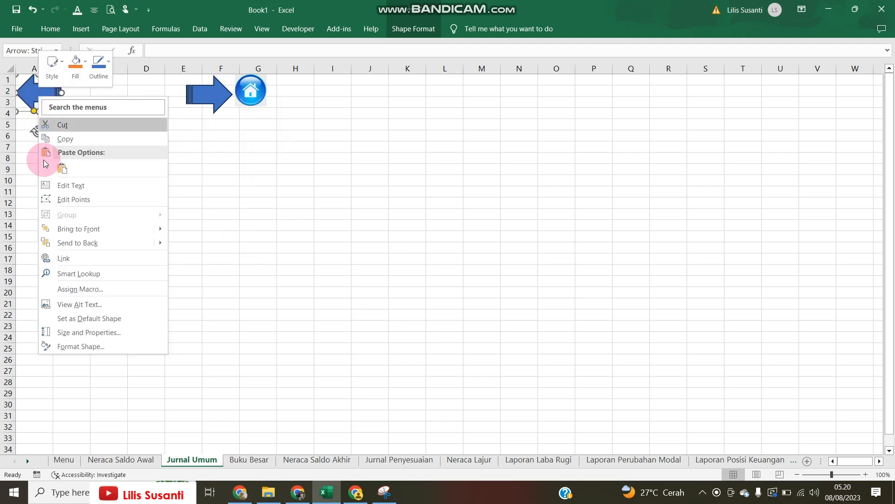
{"action": "left_click", "coordinate": [77, 257]}
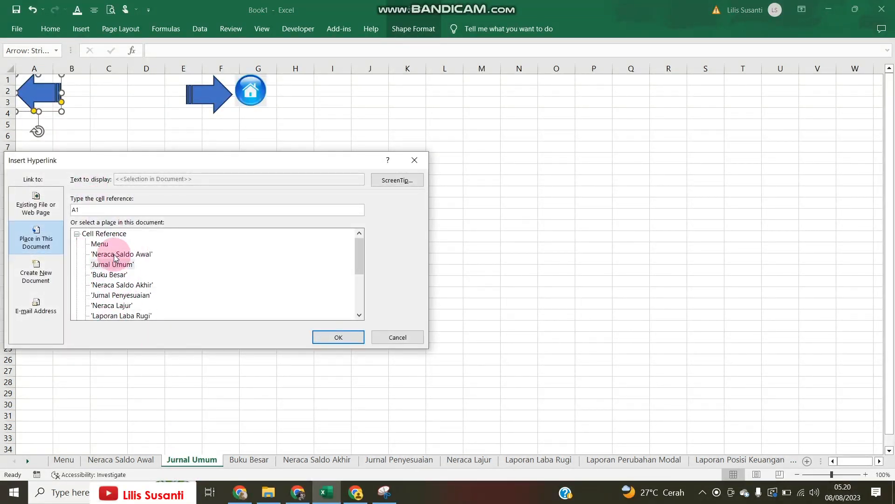
{"action": "left_click", "coordinate": [338, 337]}
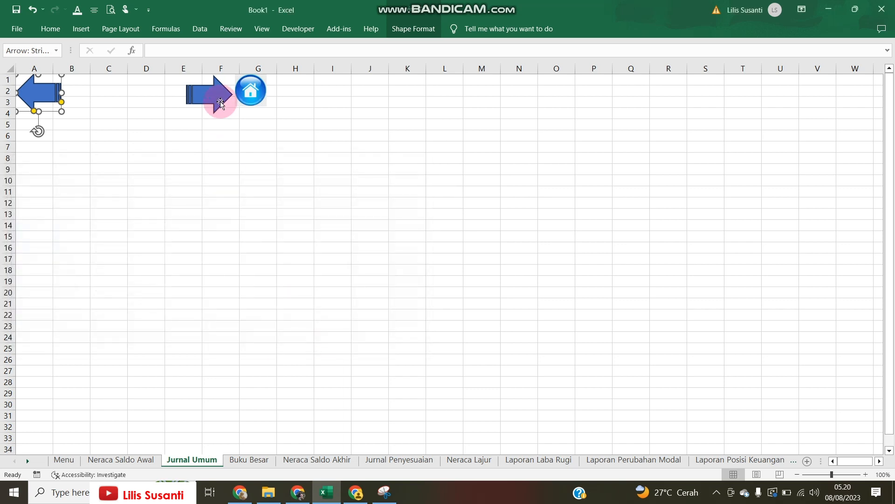
Link the right-pointing arrow to cell A1 of the 'Buku Besar' sheet in this document
{"action": "right_click", "coordinate": [220, 99]}
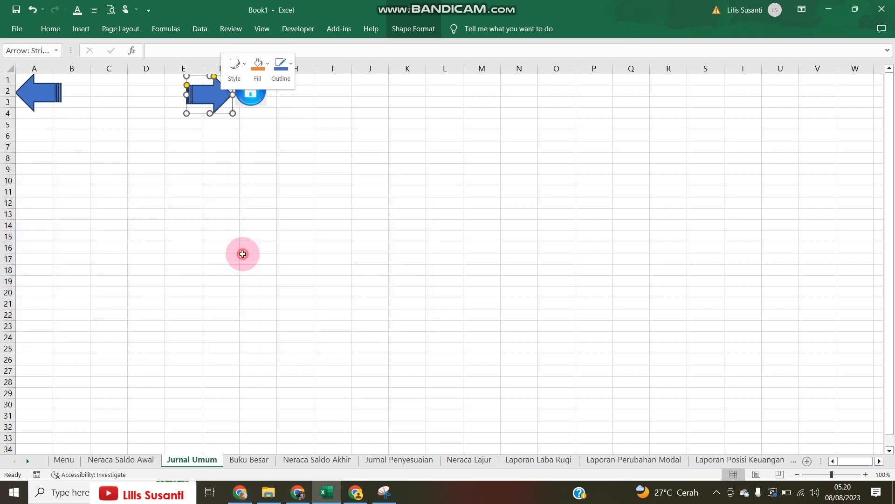
{"action": "left_click", "coordinate": [245, 257]}
{"action": "left_click", "coordinate": [136, 270]}
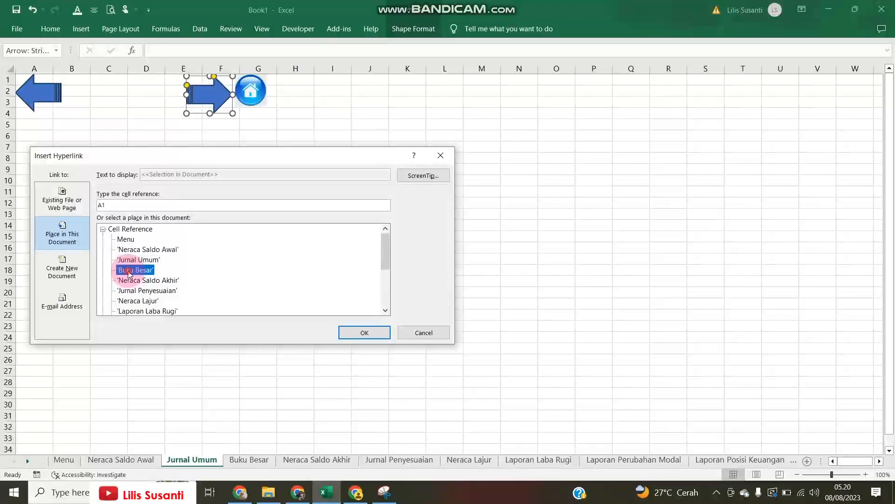
{"action": "left_click", "coordinate": [359, 333]}
{"action": "left_click", "coordinate": [333, 203]}
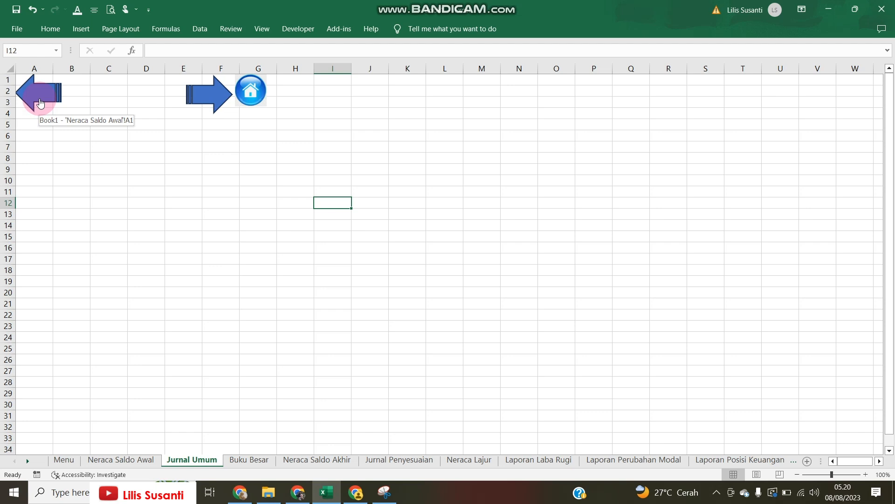
Test the arrow links between Neraca Saldo Awal, Jurnal Umum and Buku Besar, then return to Menu through the Jurnal Umum home icon
{"action": "left_click", "coordinate": [40, 103]}
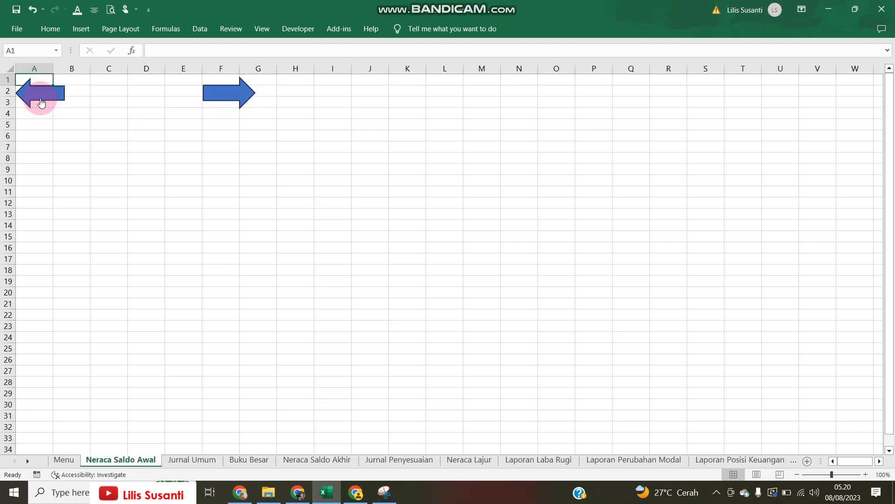
{"action": "left_click", "coordinate": [232, 97]}
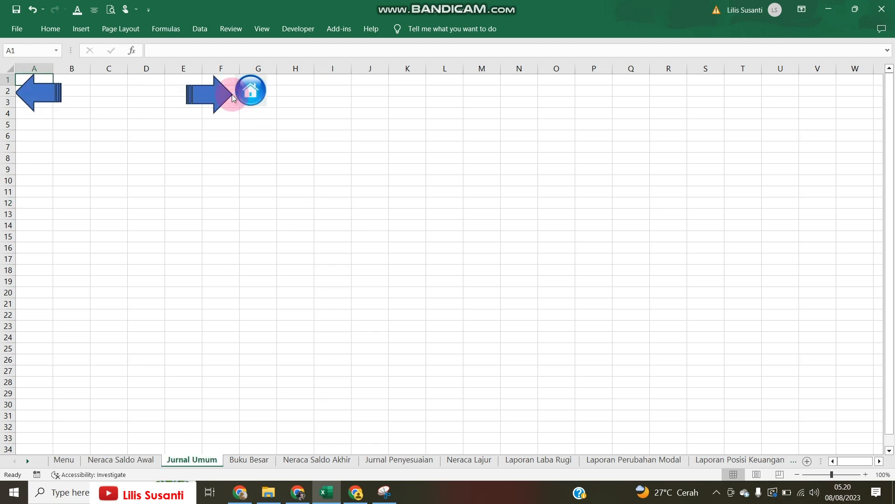
{"action": "left_click", "coordinate": [215, 93]}
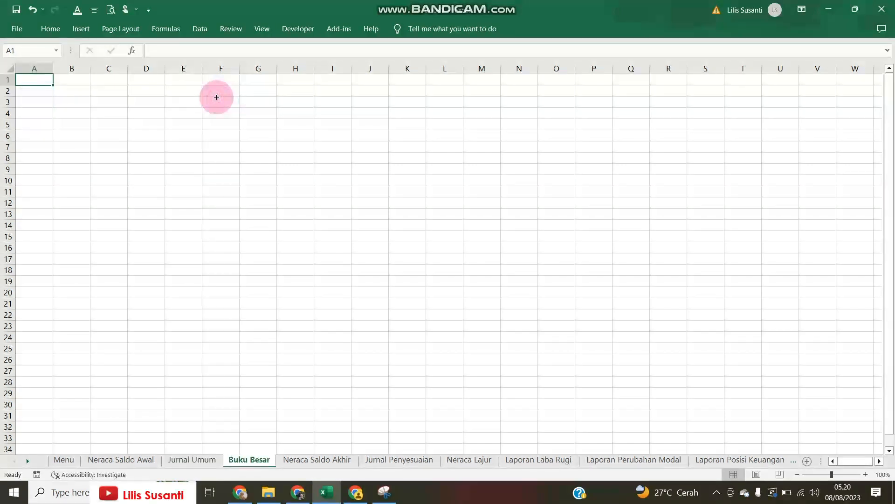
{"action": "left_click", "coordinate": [201, 458]}
{"action": "left_click", "coordinate": [255, 93]}
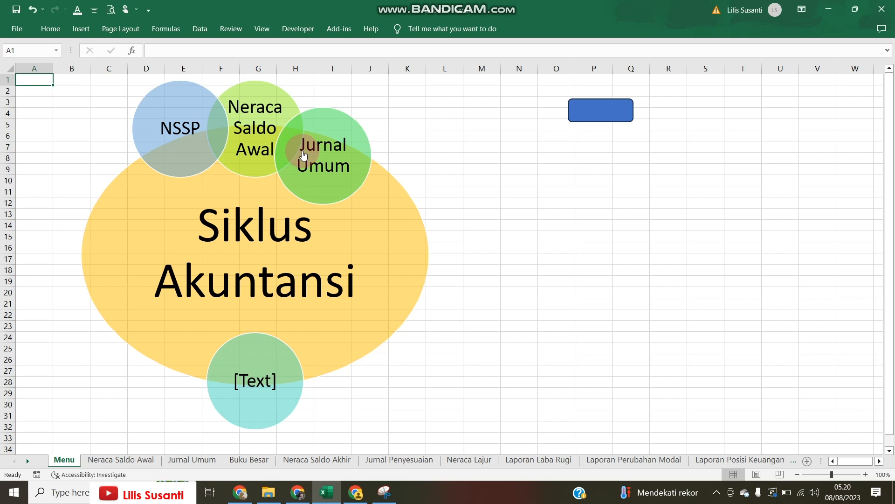